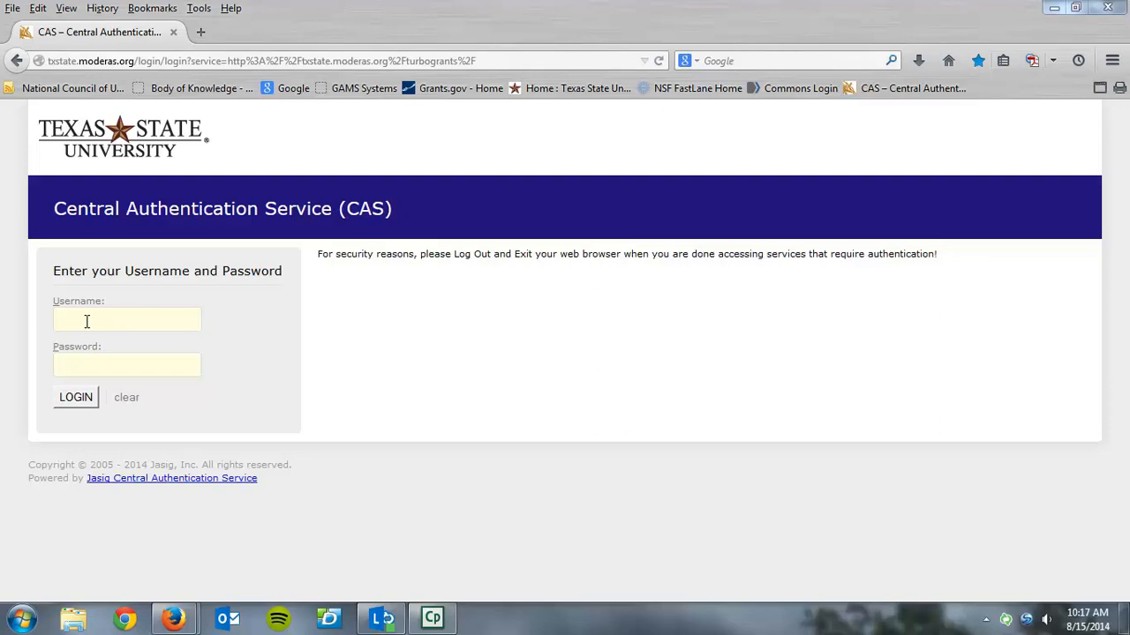
Log in to the Central Authentication Service with the account's username and password
{"action": "left_click", "coordinate": [79, 324]}
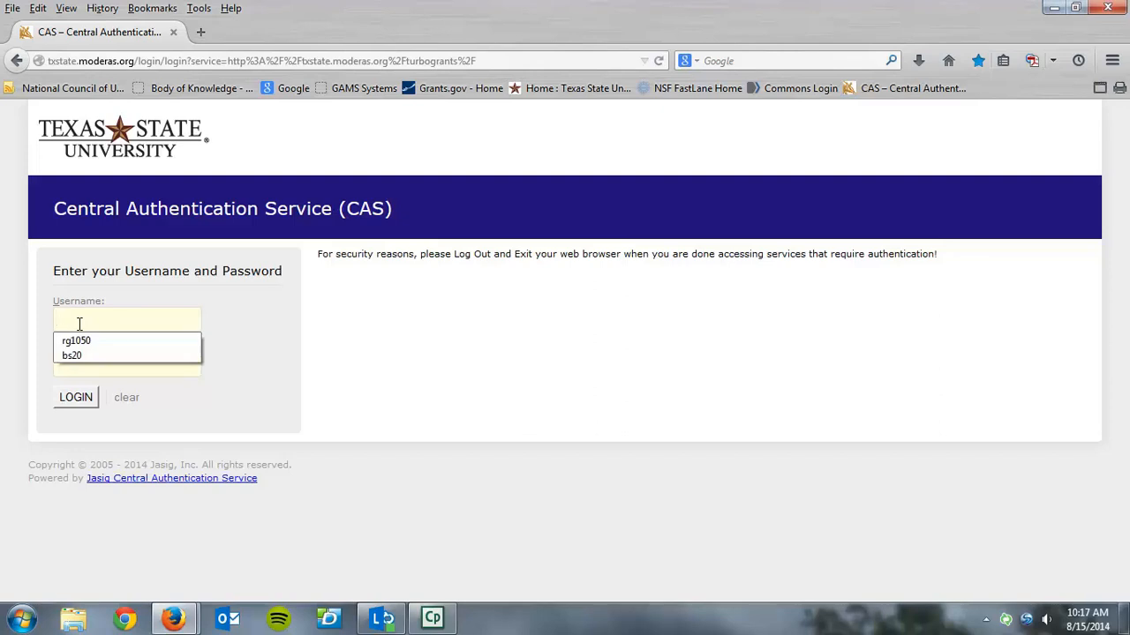
{"action": "type", "text": "bs"}
{"action": "key", "text": "Down"}
{"action": "key", "text": "Return"}
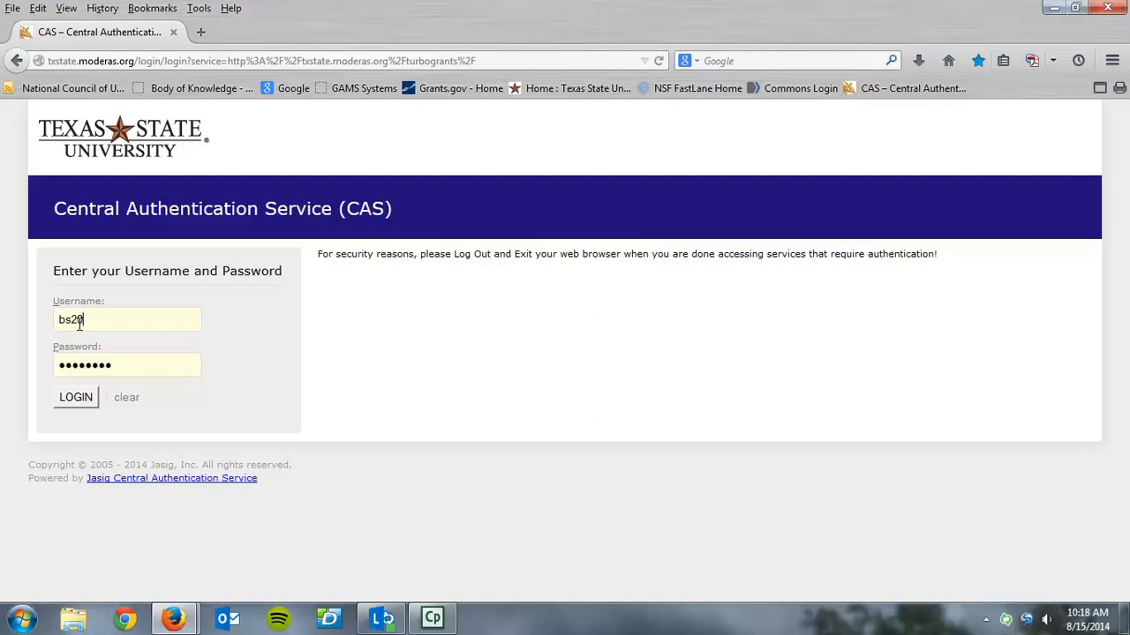
{"action": "left_click", "coordinate": [84, 399]}
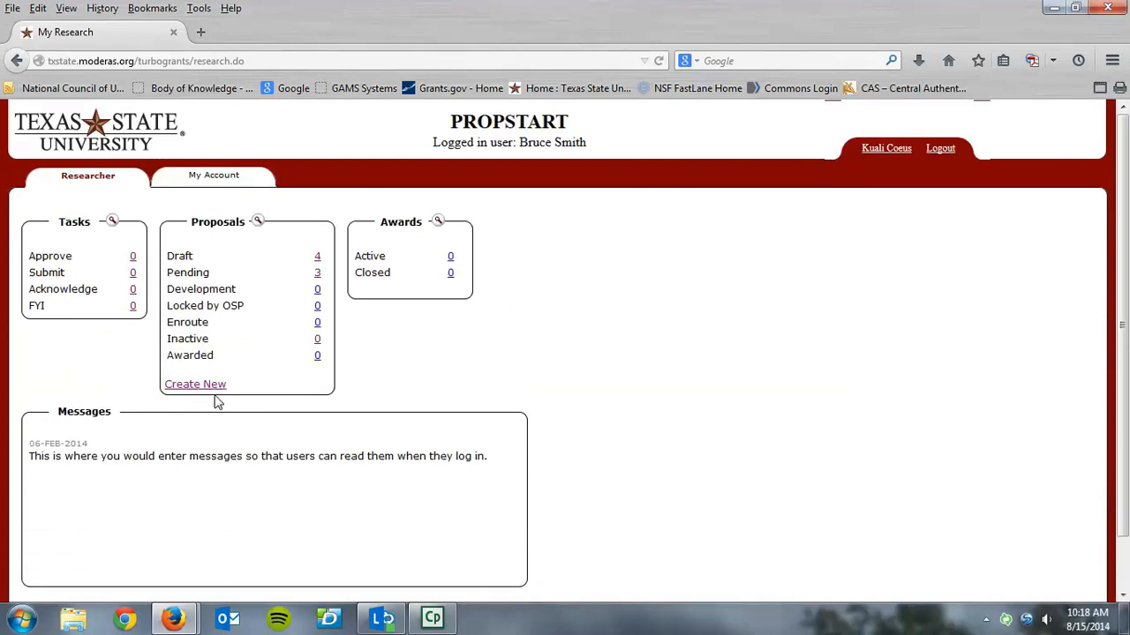
Create a new proposal, replacing the default project title with TEST, and continue to the copy-existing question
{"action": "left_click", "coordinate": [195, 386]}
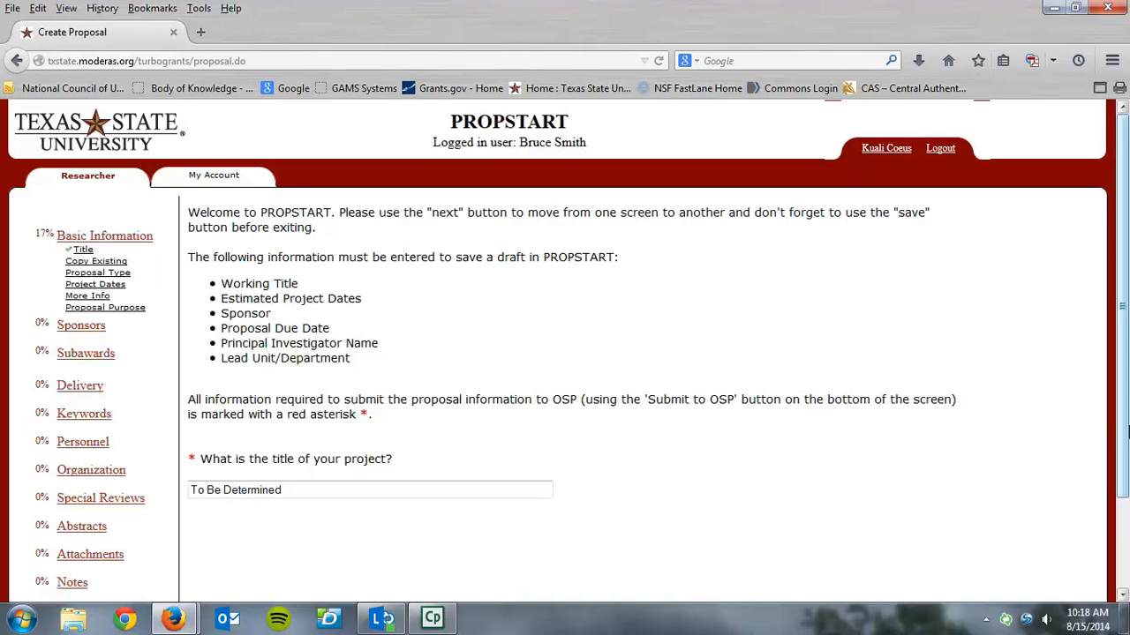
{"action": "scroll", "coordinate": [1125, 430], "scroll_direction": "down", "scroll_amount": 2}
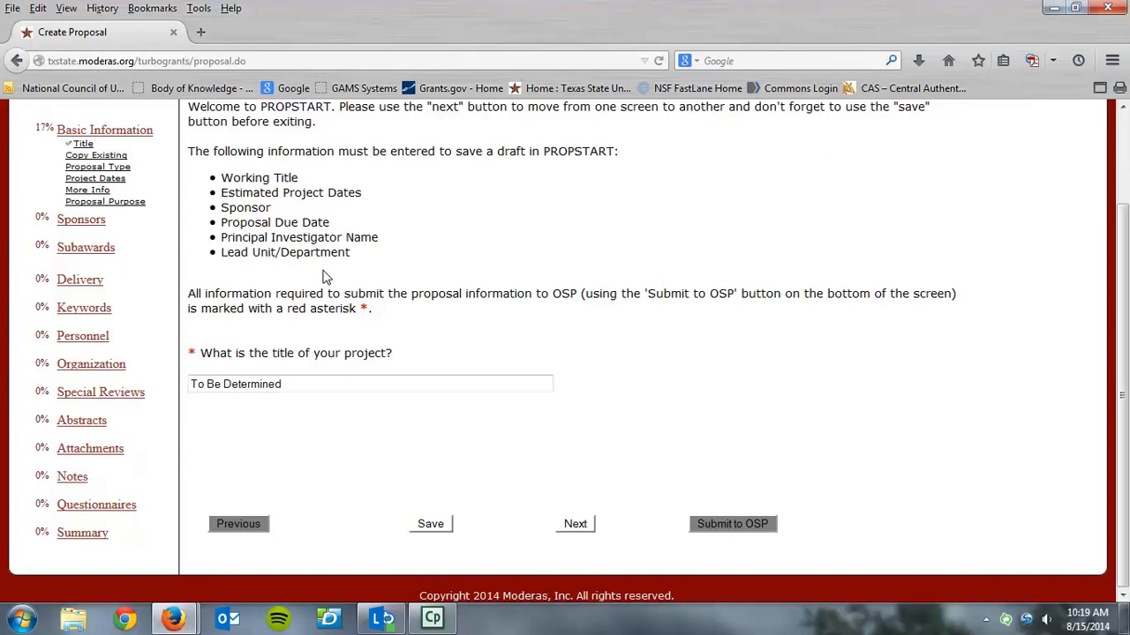
{"action": "left_click", "coordinate": [311, 386]}
{"action": "key", "text": "BackSpace"}
{"action": "key", "text": "BackSpace"}
{"action": "key", "text": "BackSpace"}
{"action": "key", "text": "BackSpace"}
{"action": "key", "text": "BackSpace"}
{"action": "key", "text": "BackSpace"}
{"action": "key", "text": "BackSpace"}
{"action": "key", "text": "BackSpace"}
{"action": "key", "text": "BackSpace"}
{"action": "key", "text": "BackSpace"}
{"action": "key", "text": "BackSpace"}
{"action": "key", "text": "BackSpace"}
{"action": "key", "text": "BackSpace"}
{"action": "key", "text": "BackSpace"}
{"action": "key", "text": "BackSpace"}
{"action": "key", "text": "BackSpace"}
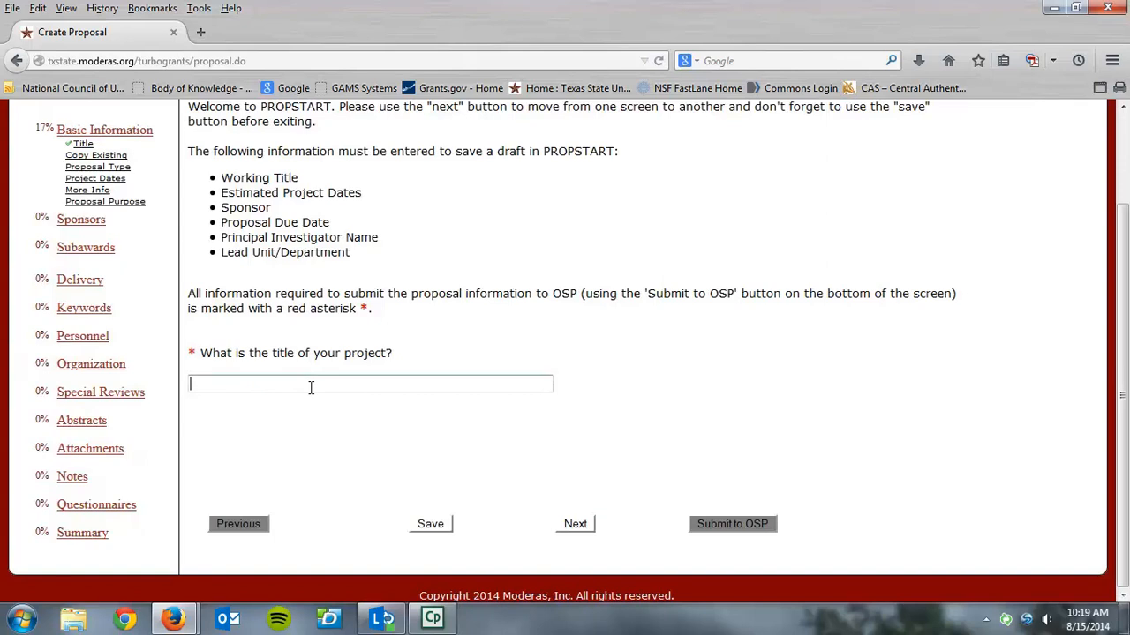
{"action": "type", "text": "TEST"}
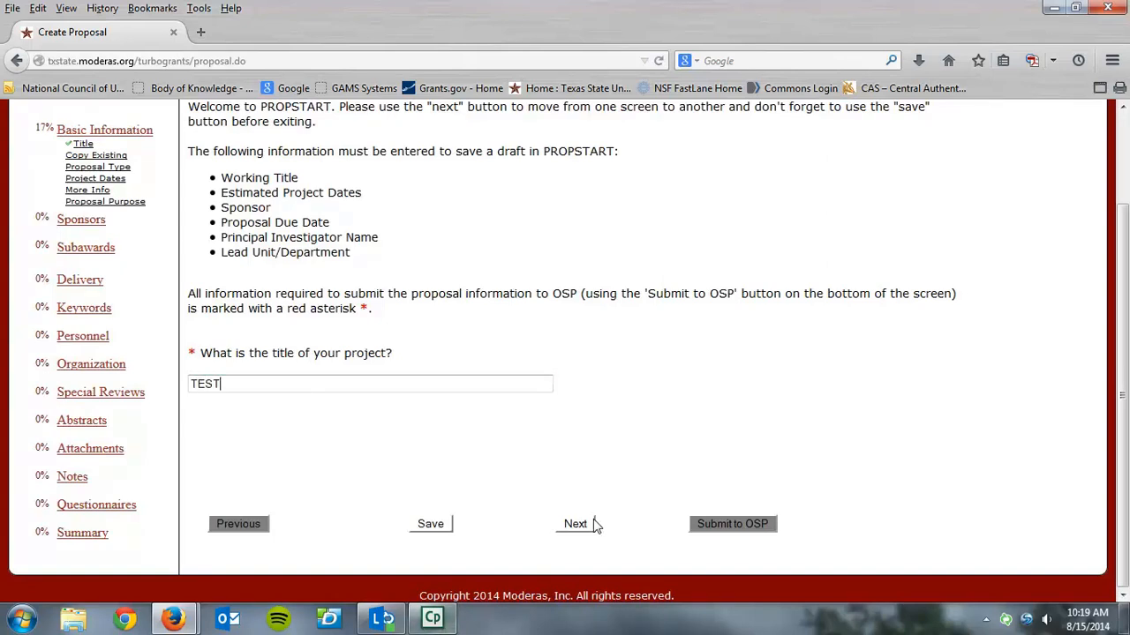
{"action": "left_click", "coordinate": [577, 527]}
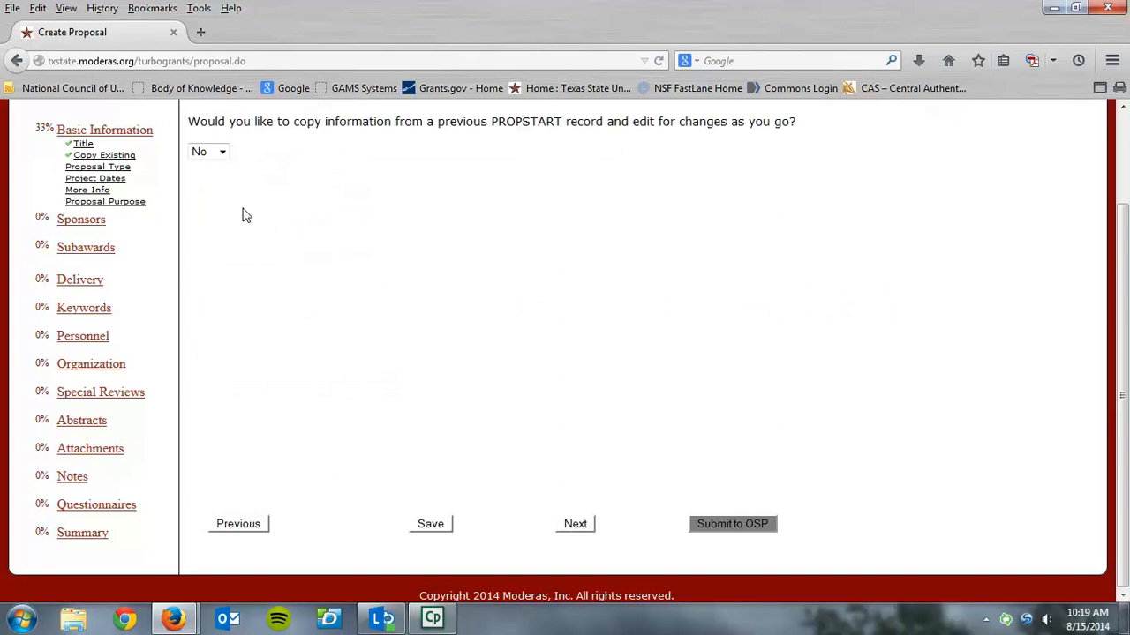
Preview the Yes option for copying a previous PROPSTART record, reset the answer to No, and continue to the proposal type
{"action": "left_click", "coordinate": [221, 155]}
{"action": "left_click", "coordinate": [213, 181]}
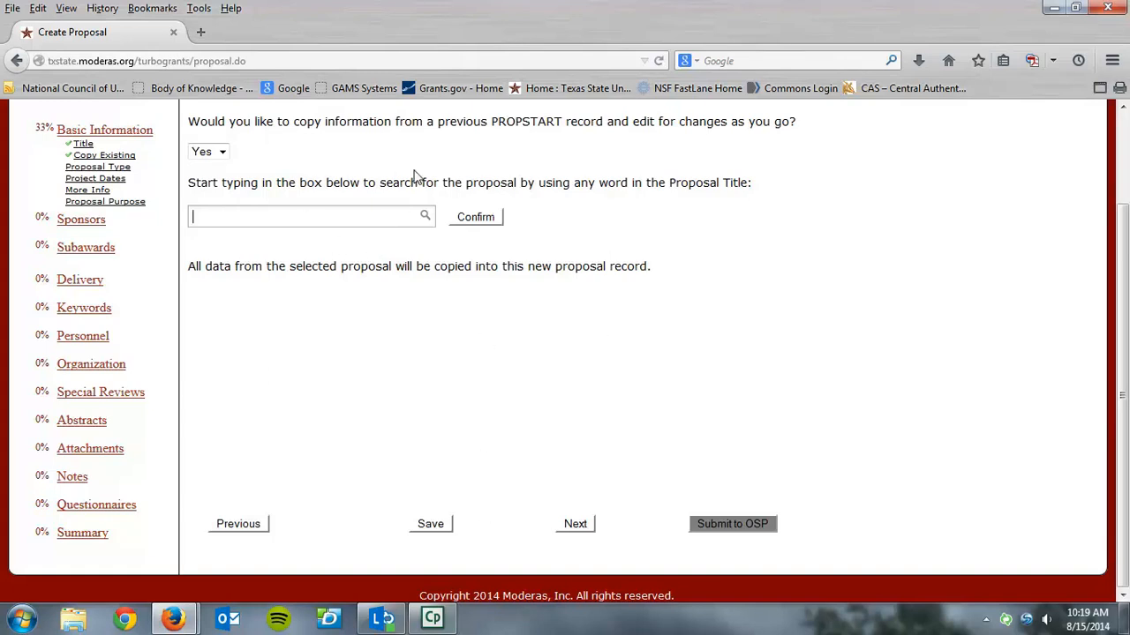
{"action": "left_click", "coordinate": [426, 222]}
{"action": "left_click", "coordinate": [222, 154]}
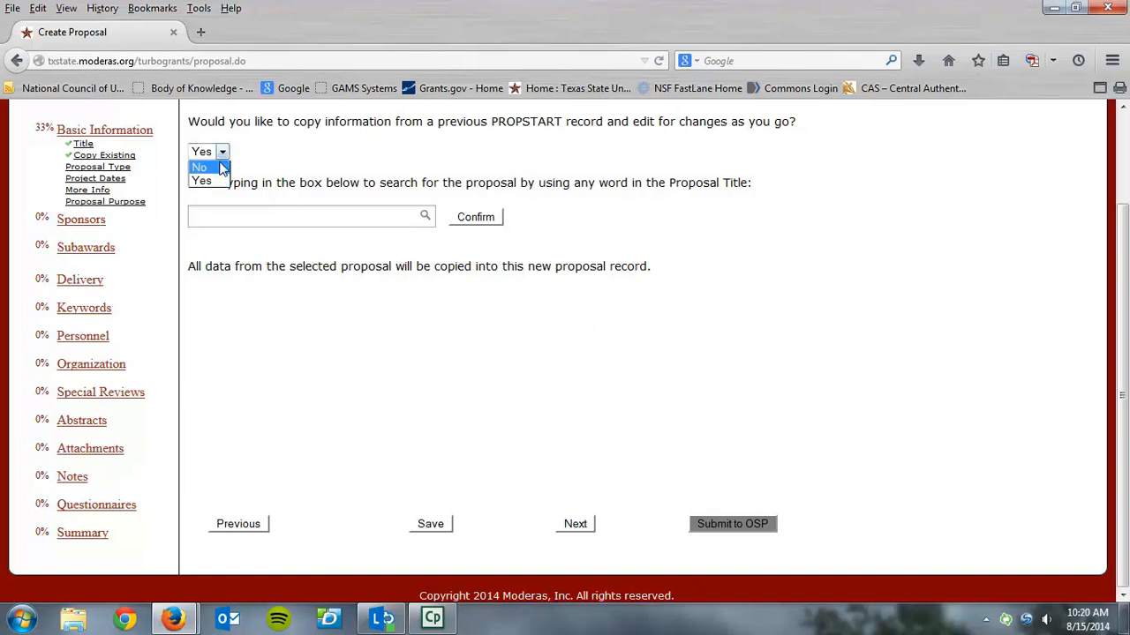
{"action": "left_click", "coordinate": [220, 167]}
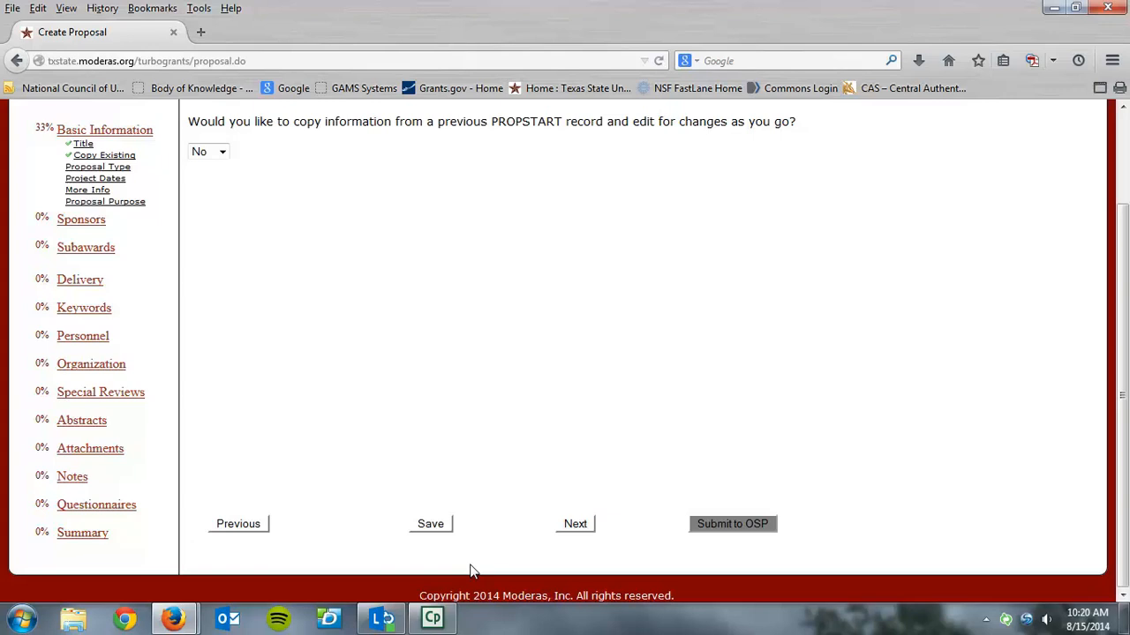
{"action": "left_click", "coordinate": [575, 525]}
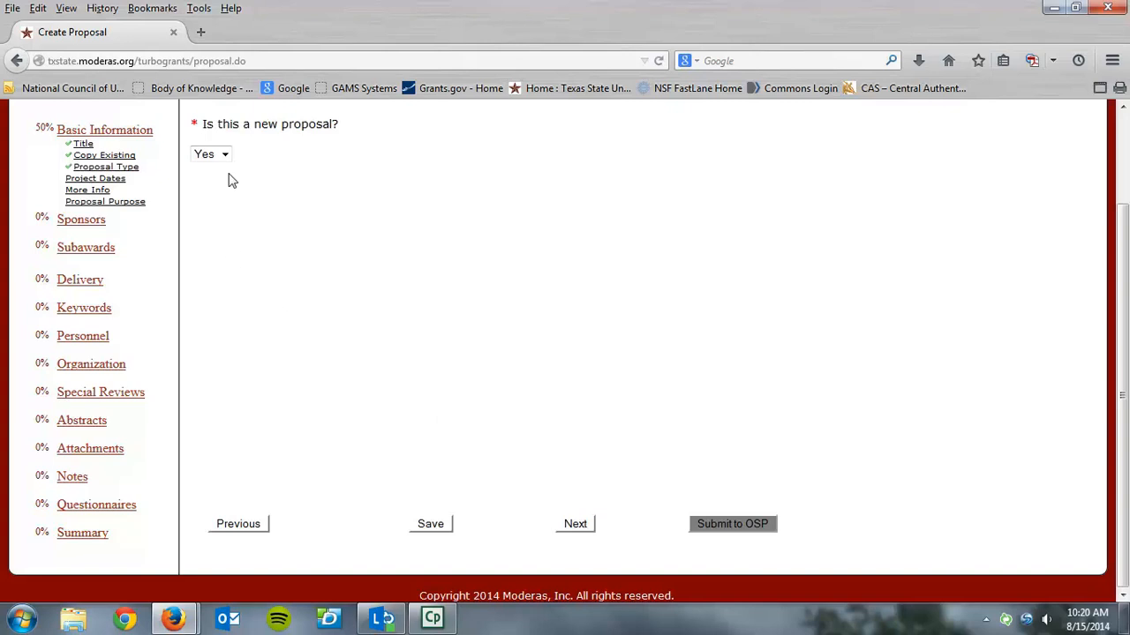
View the proposal types offered for a non-new proposal, set the new-proposal answer back to Yes, and continue to the project dates
{"action": "left_click", "coordinate": [226, 157]}
{"action": "left_click", "coordinate": [221, 182]}
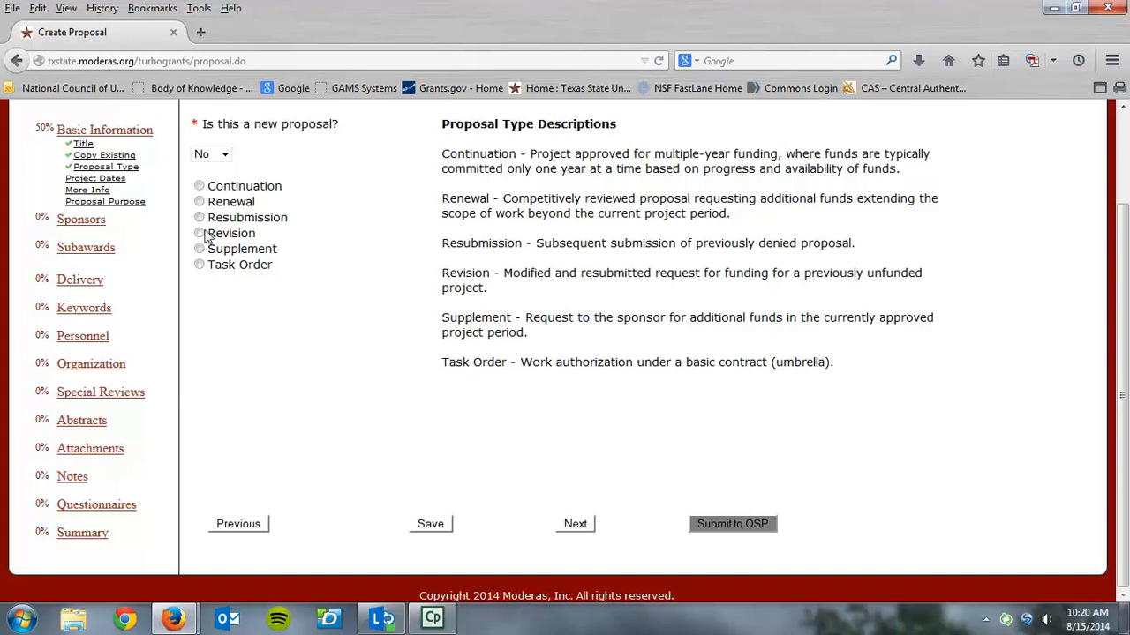
{"action": "left_click", "coordinate": [225, 154]}
{"action": "left_click", "coordinate": [225, 171]}
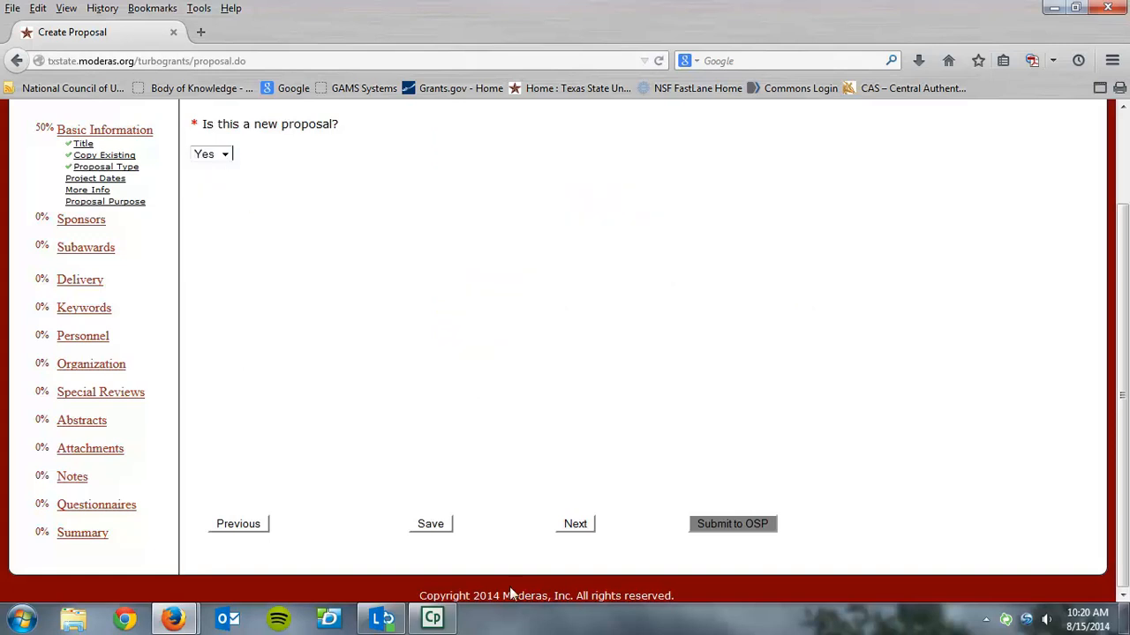
{"action": "left_click", "coordinate": [575, 524]}
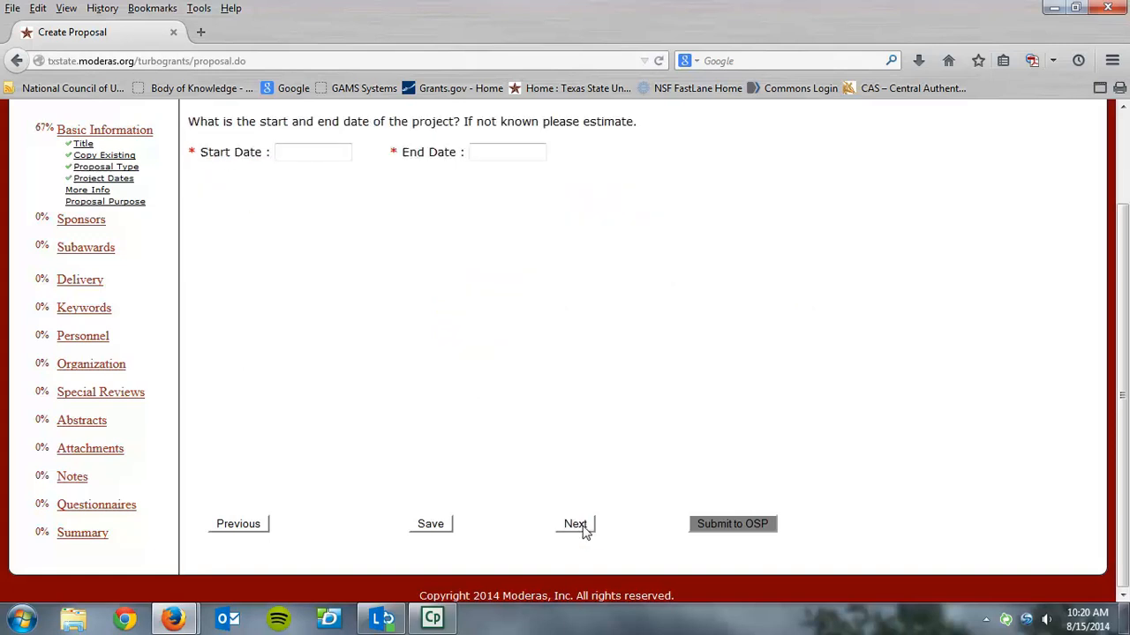
Set the project's start date to 15 Sep 2014
{"action": "left_click", "coordinate": [332, 155]}
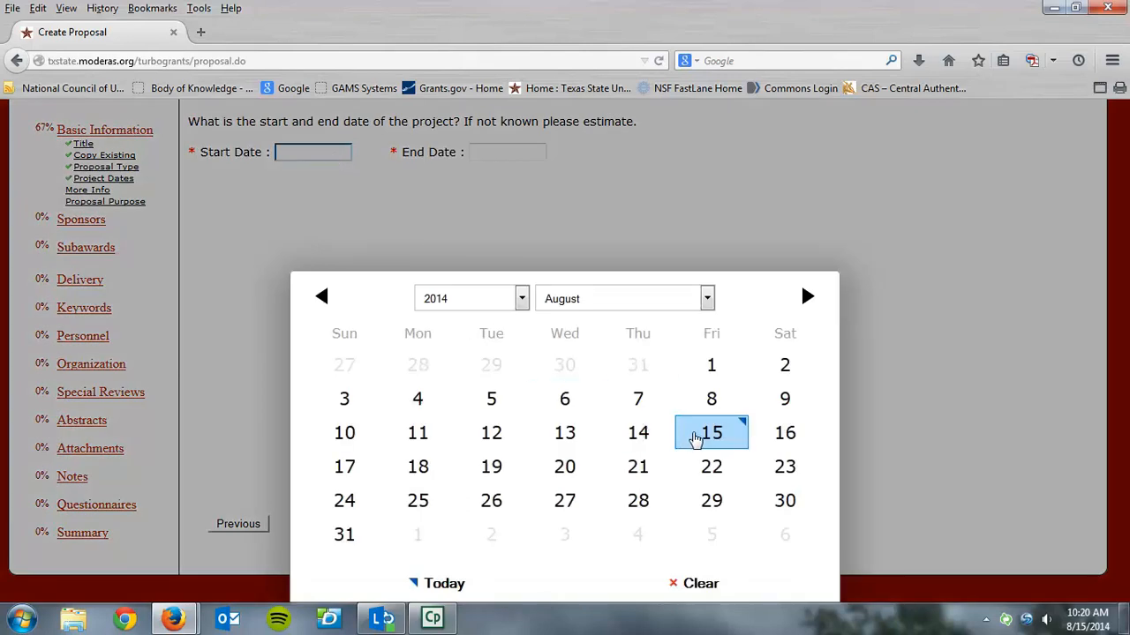
{"action": "left_click", "coordinate": [805, 297]}
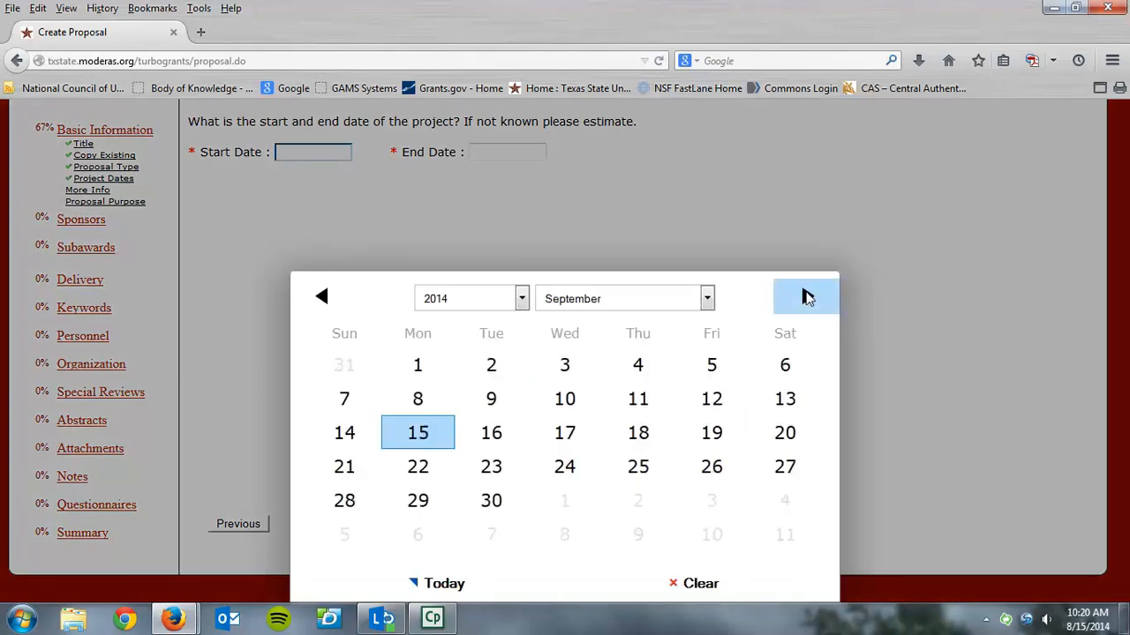
{"action": "left_click", "coordinate": [435, 432]}
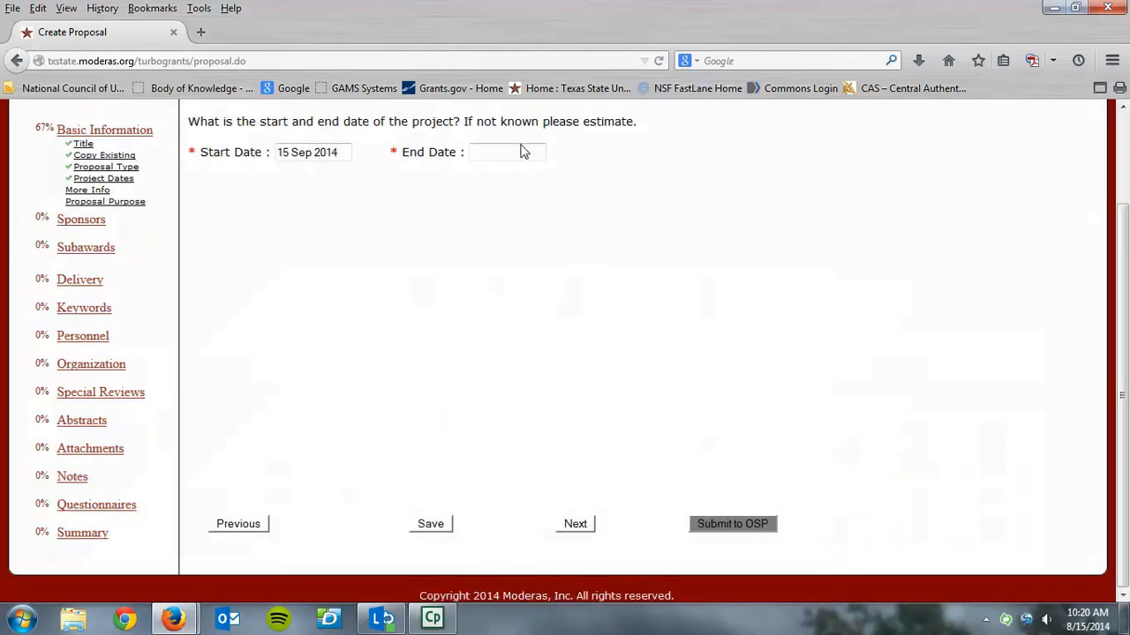
Browse the end-date calendar to 2016, use the Today option to set 15 Sep 2014, and continue to the guidance page
{"action": "left_click", "coordinate": [521, 152]}
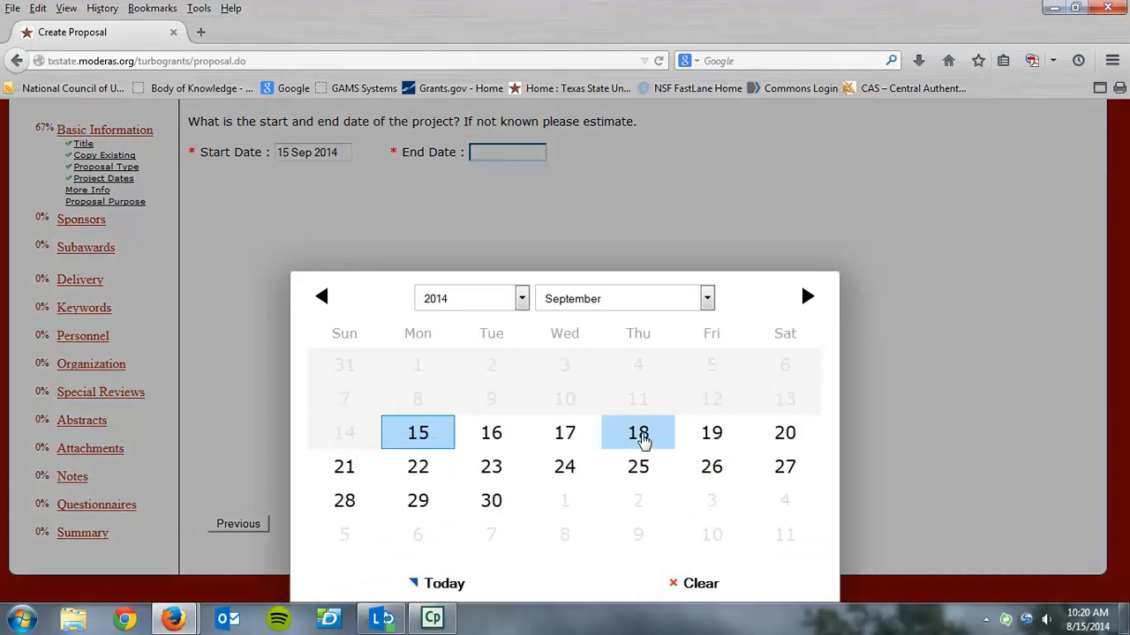
{"action": "left_click", "coordinate": [522, 302]}
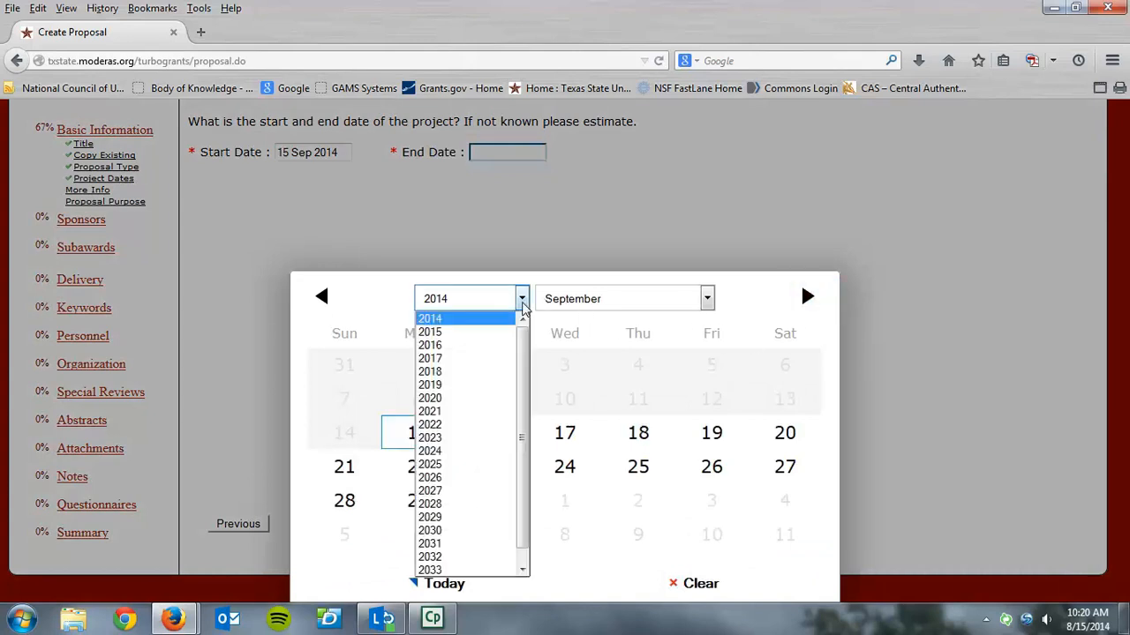
{"action": "left_click", "coordinate": [456, 347]}
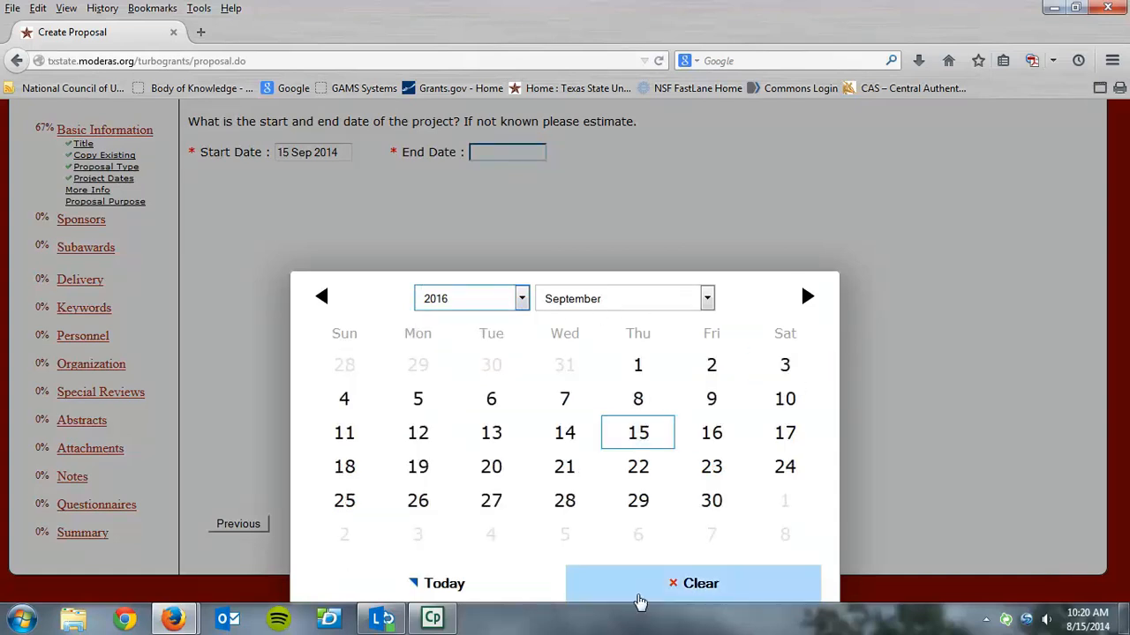
{"action": "left_click", "coordinate": [446, 585]}
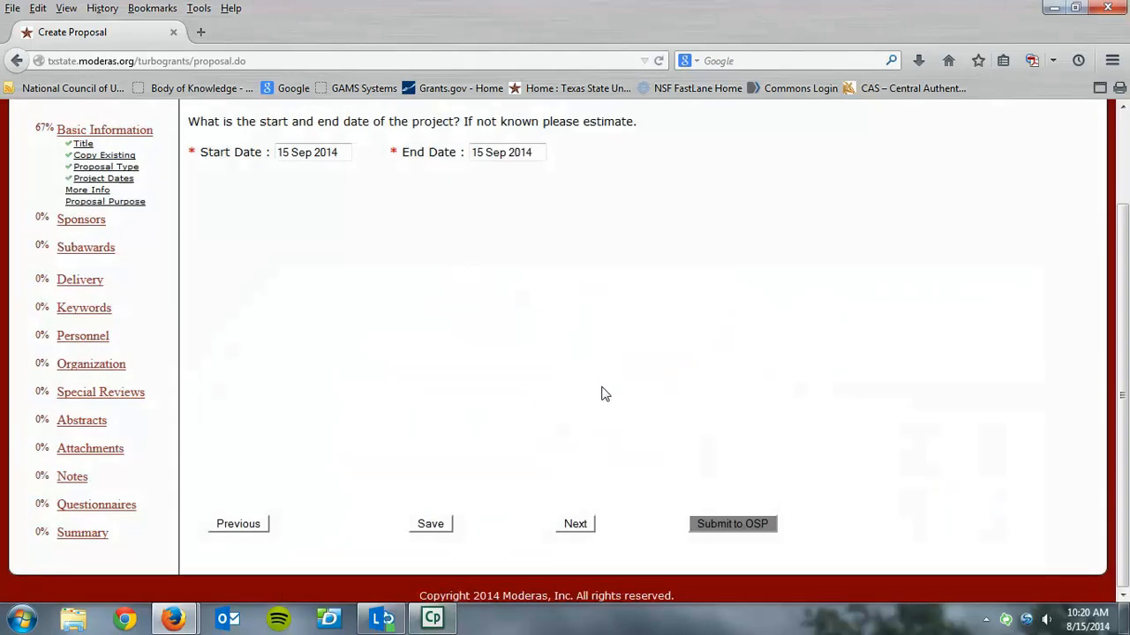
{"action": "left_click", "coordinate": [572, 528]}
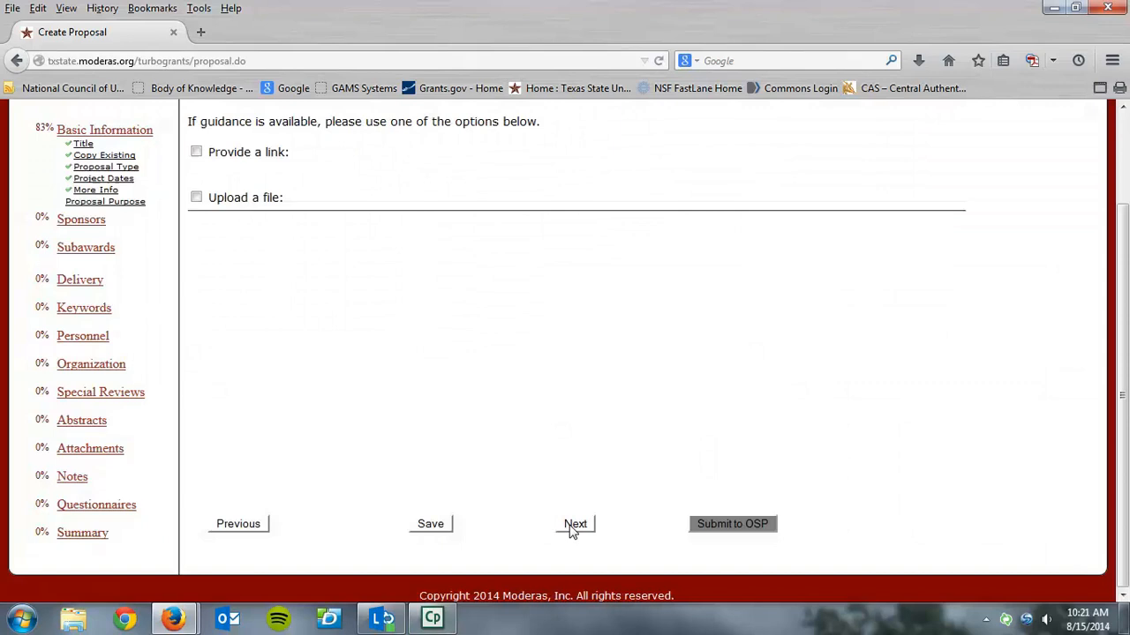
{"action": "left_click", "coordinate": [197, 152]}
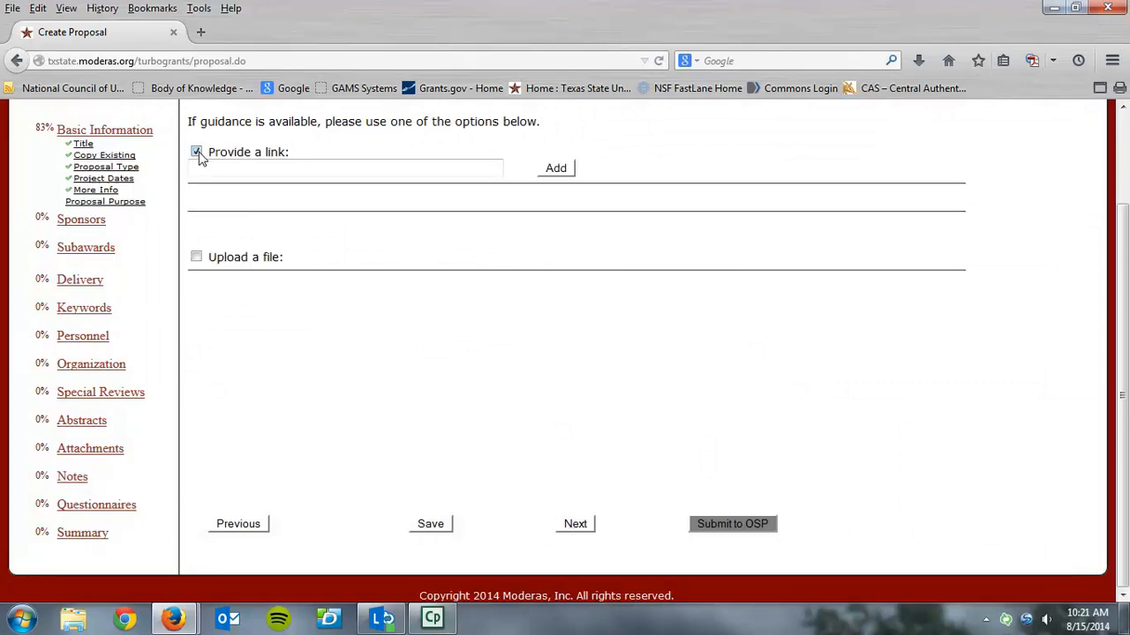
{"action": "left_click", "coordinate": [291, 162]}
{"action": "type", "text": "www.nsf.gov"}
{"action": "left_click", "coordinate": [195, 257]}
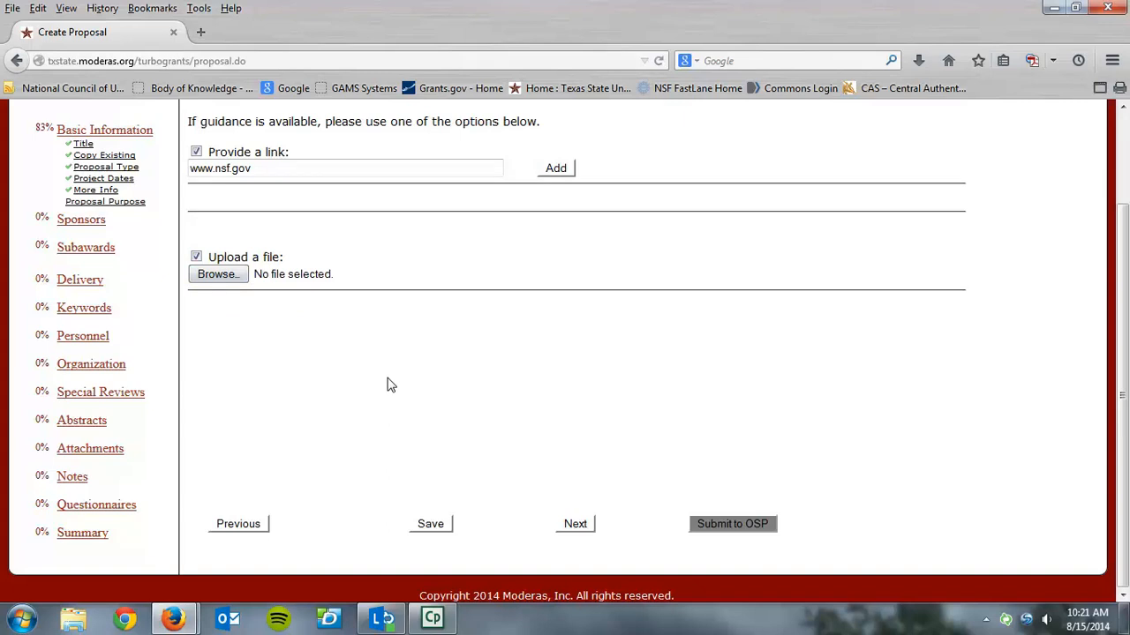
{"action": "left_click", "coordinate": [556, 169]}
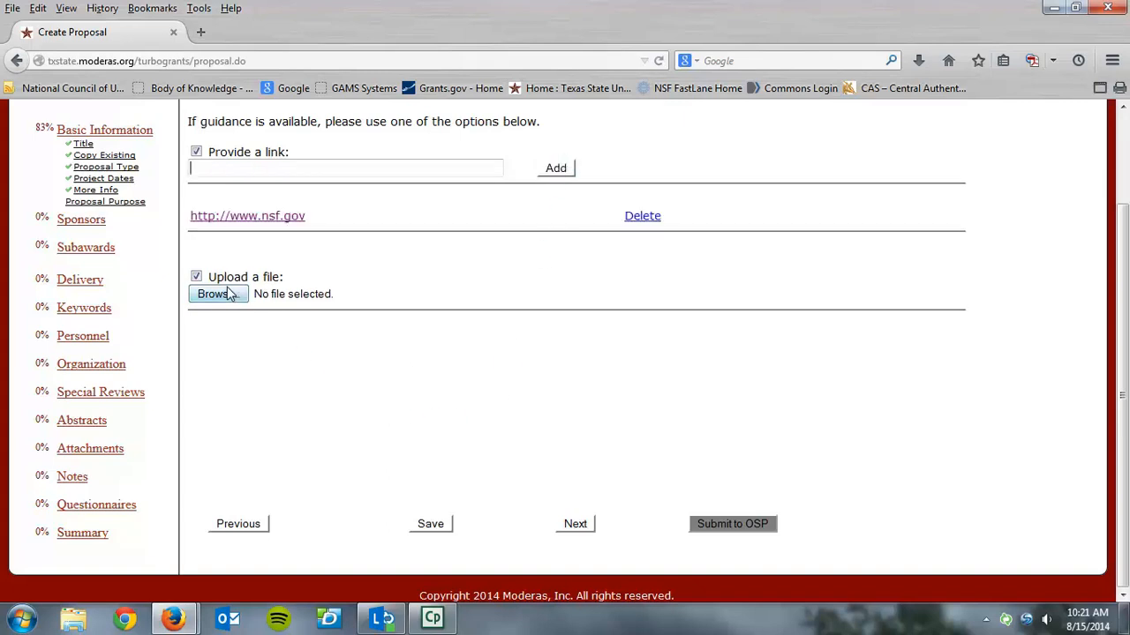
{"action": "left_click", "coordinate": [196, 277]}
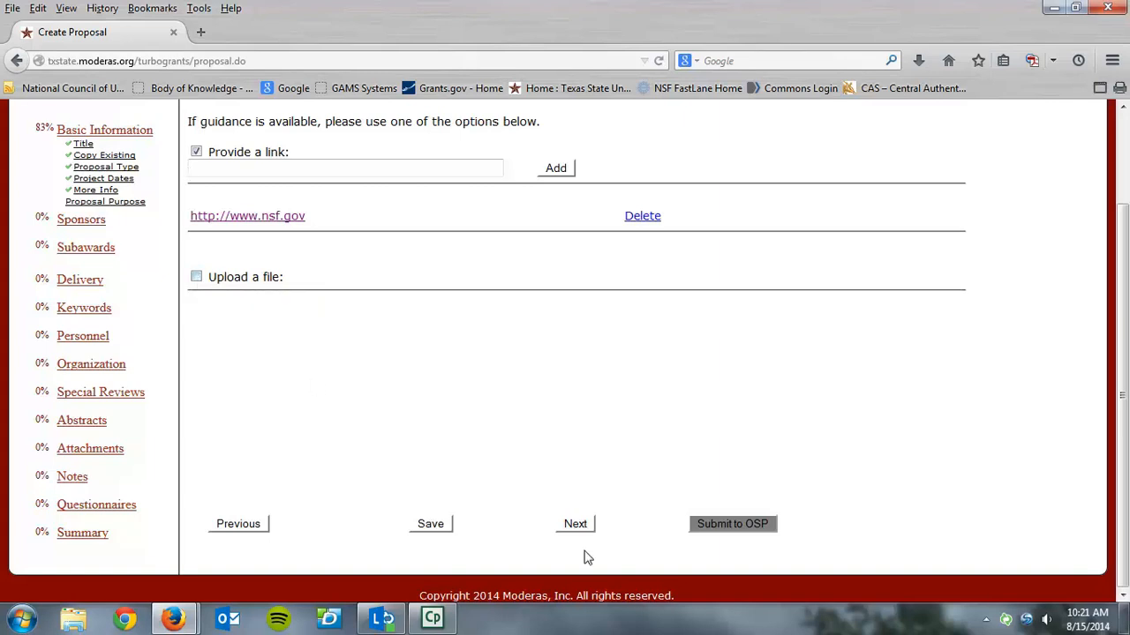
{"action": "left_click", "coordinate": [571, 528]}
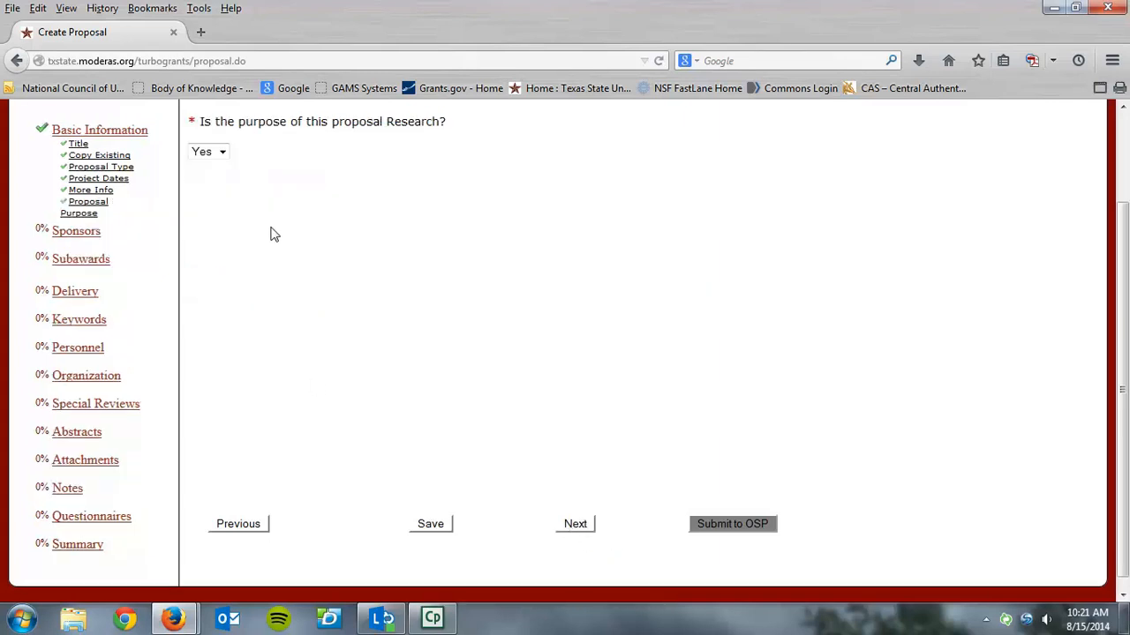
View the purposes offered for a non-research proposal, set the Research answer back to Yes, and continue to the sponsor
{"action": "left_click", "coordinate": [223, 154]}
{"action": "left_click", "coordinate": [212, 181]}
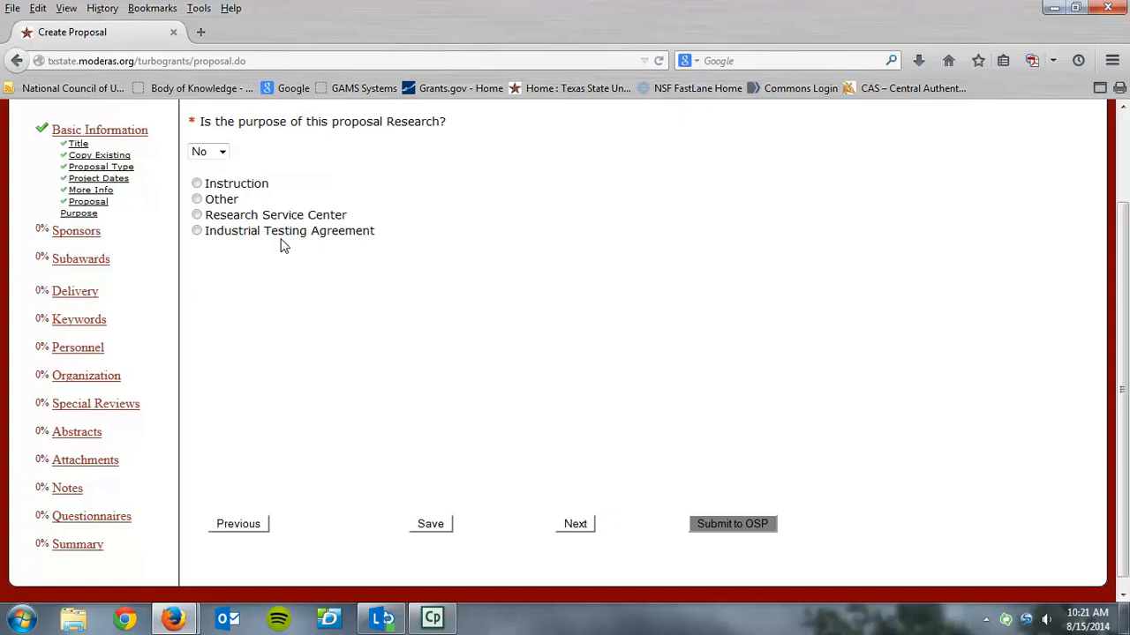
{"action": "left_click", "coordinate": [222, 152]}
{"action": "left_click", "coordinate": [202, 168]}
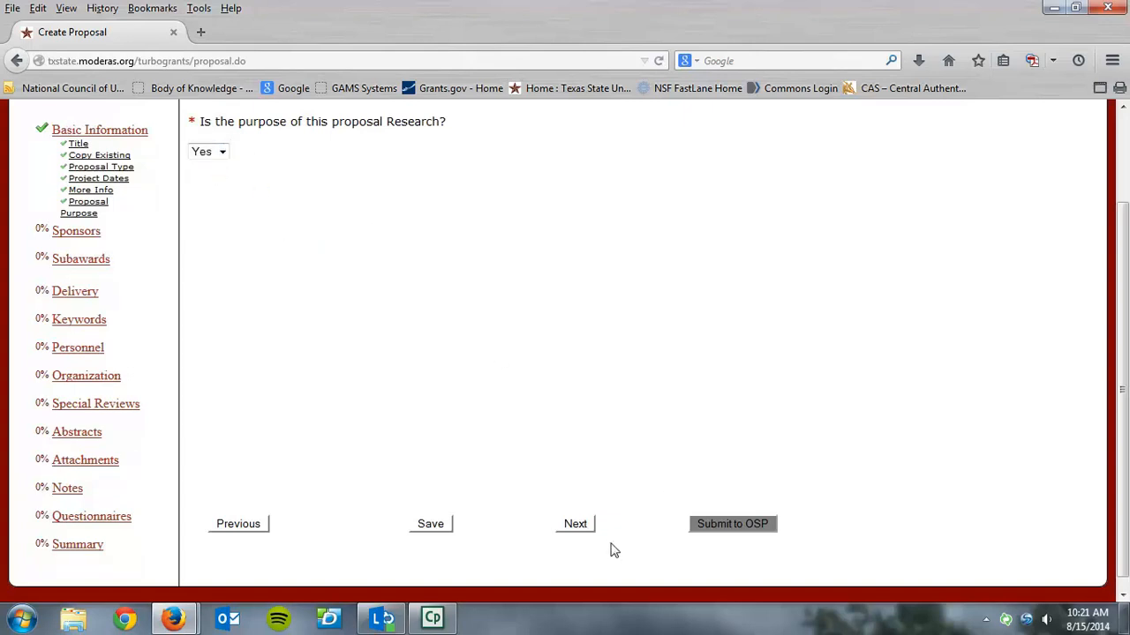
{"action": "left_click", "coordinate": [576, 524]}
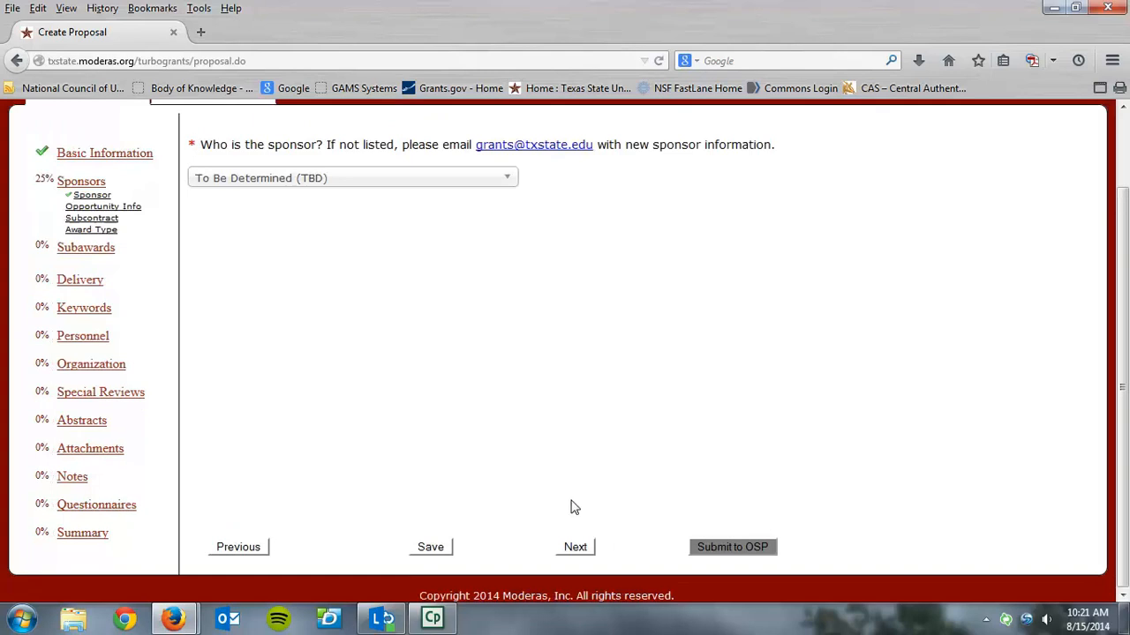
Browse the sponsor list and choose To Be Determined (TBD) as the proposal's sponsor
{"action": "left_click", "coordinate": [508, 180]}
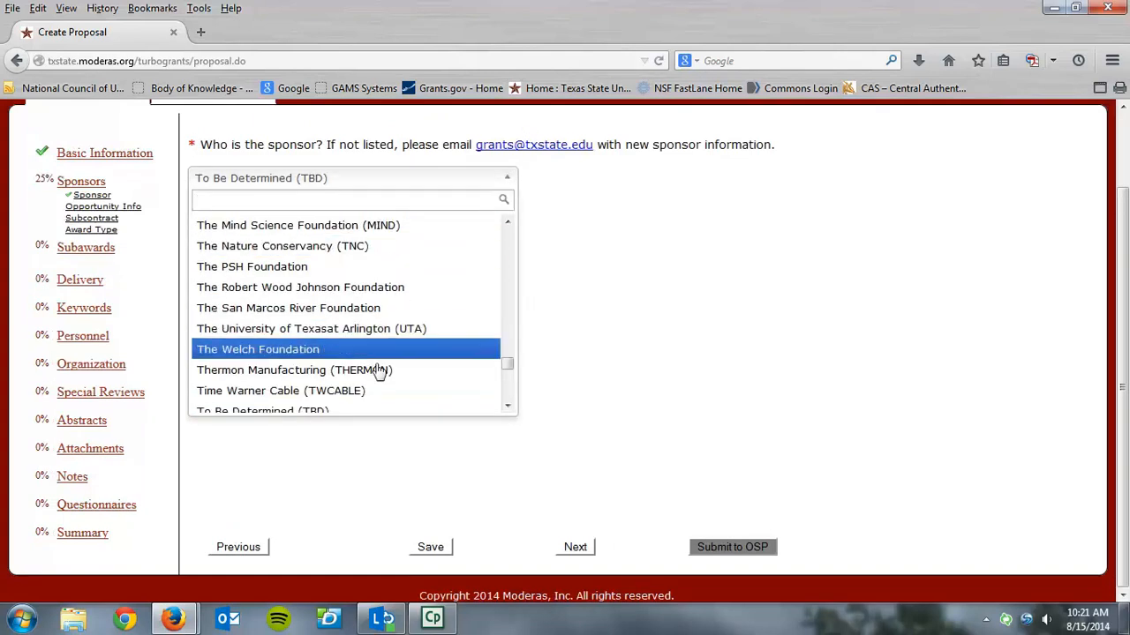
{"action": "left_click", "coordinate": [507, 406]}
{"action": "left_click", "coordinate": [508, 406]}
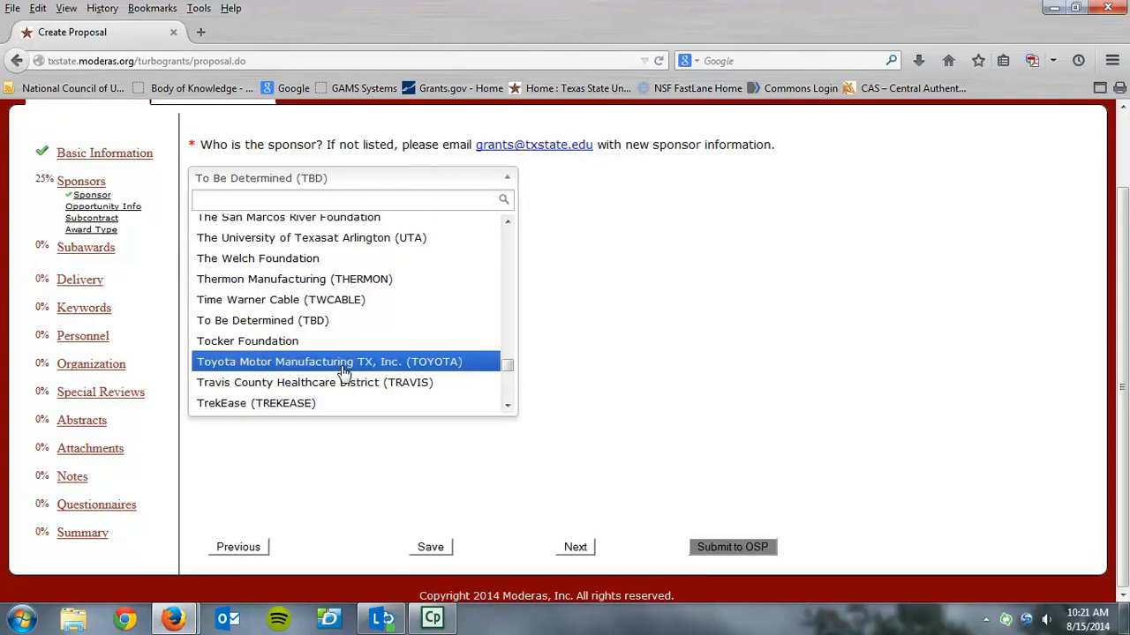
{"action": "left_click", "coordinate": [350, 321]}
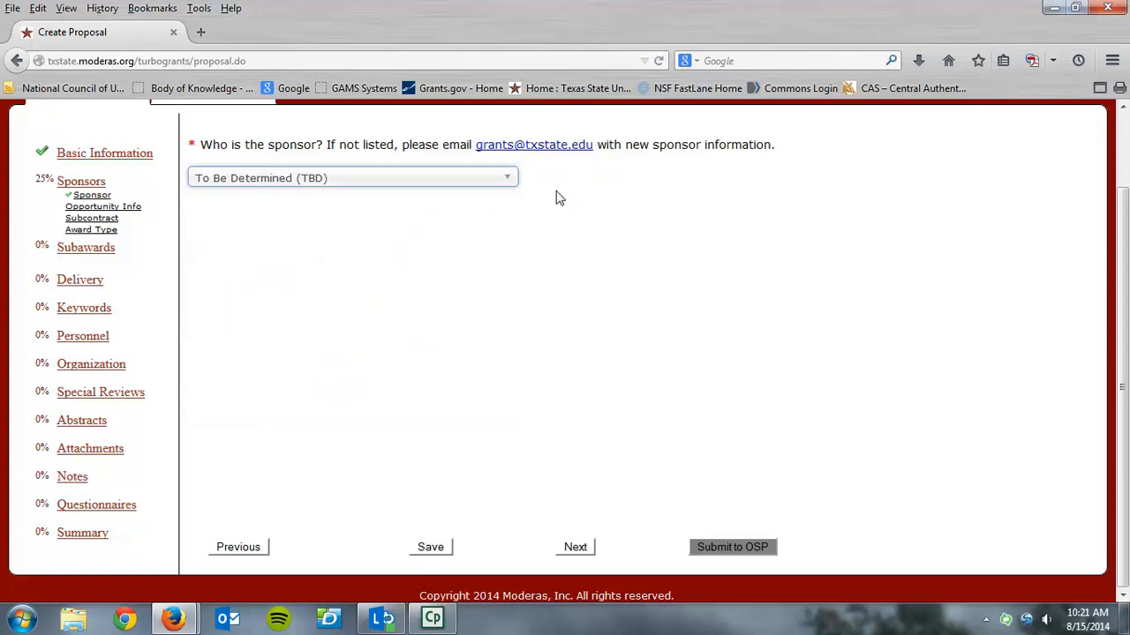
Continue from the sponsor choice to the opportunity information page
{"action": "left_click", "coordinate": [573, 548]}
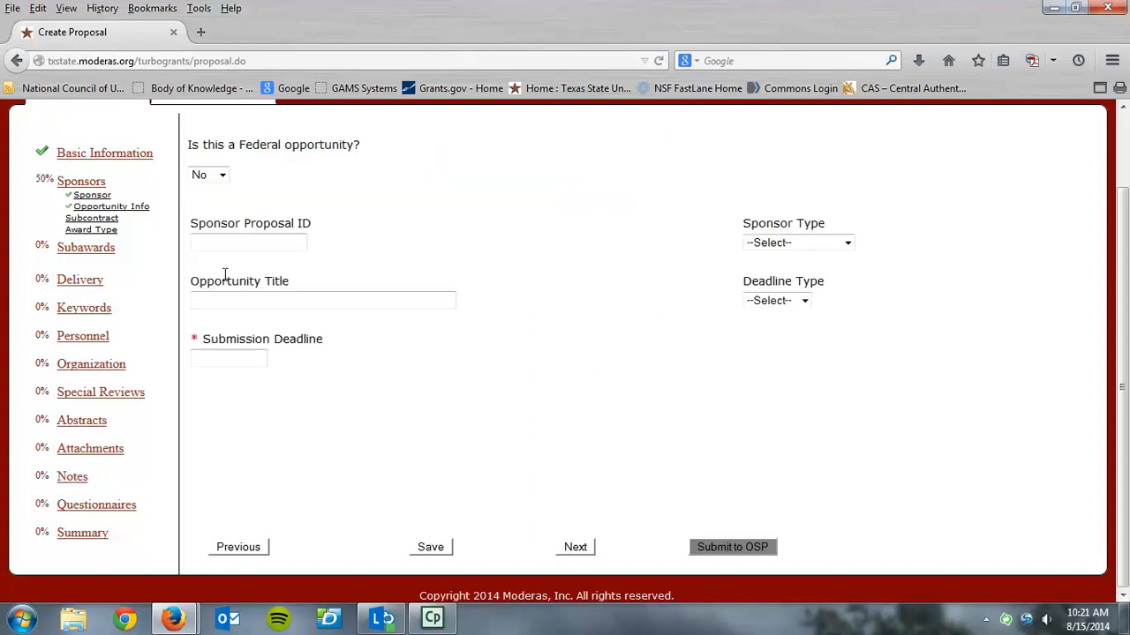
Mark the opportunity as Federal with CFDA number 47.070, submission deadline 15 Aug 2014 and deadline type Receipt
{"action": "left_click", "coordinate": [222, 176]}
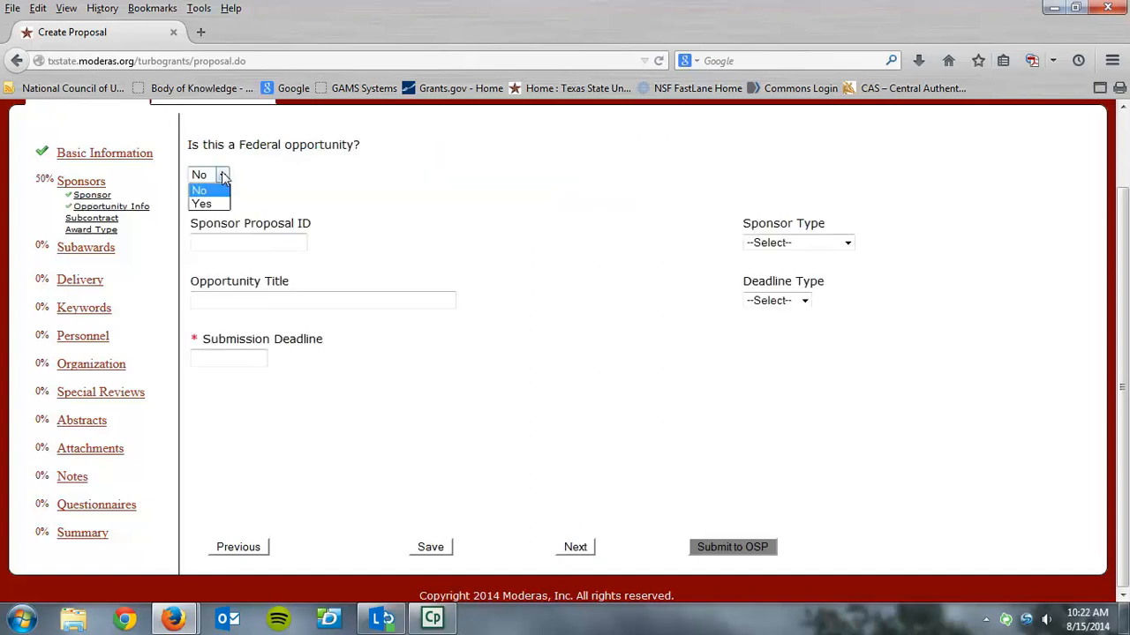
{"action": "left_click", "coordinate": [219, 205]}
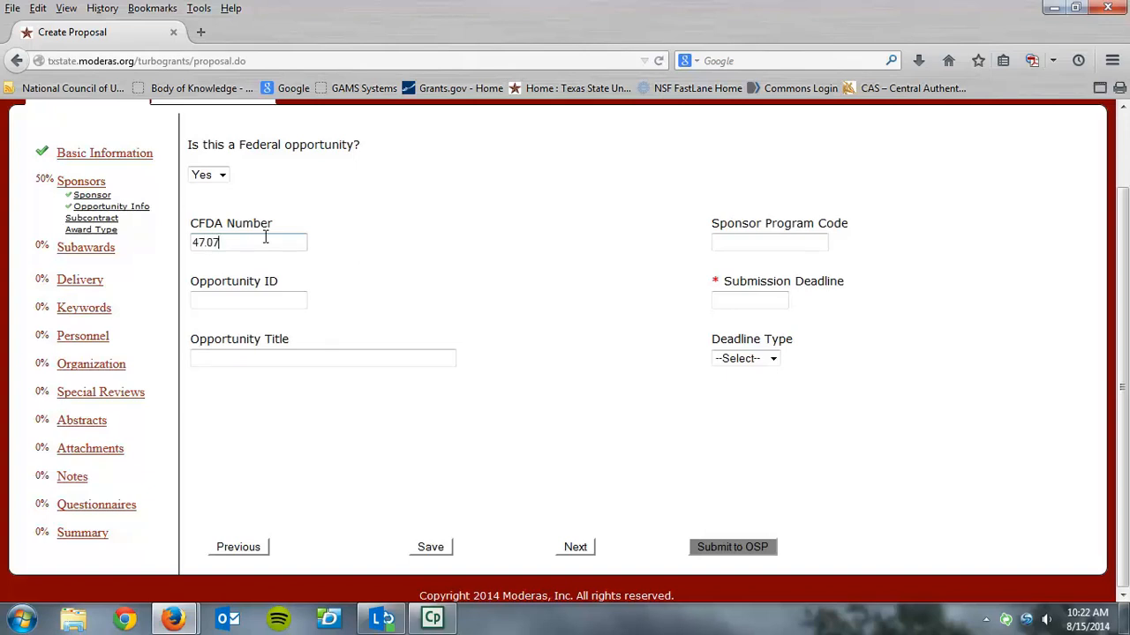
{"action": "left_click", "coordinate": [756, 302]}
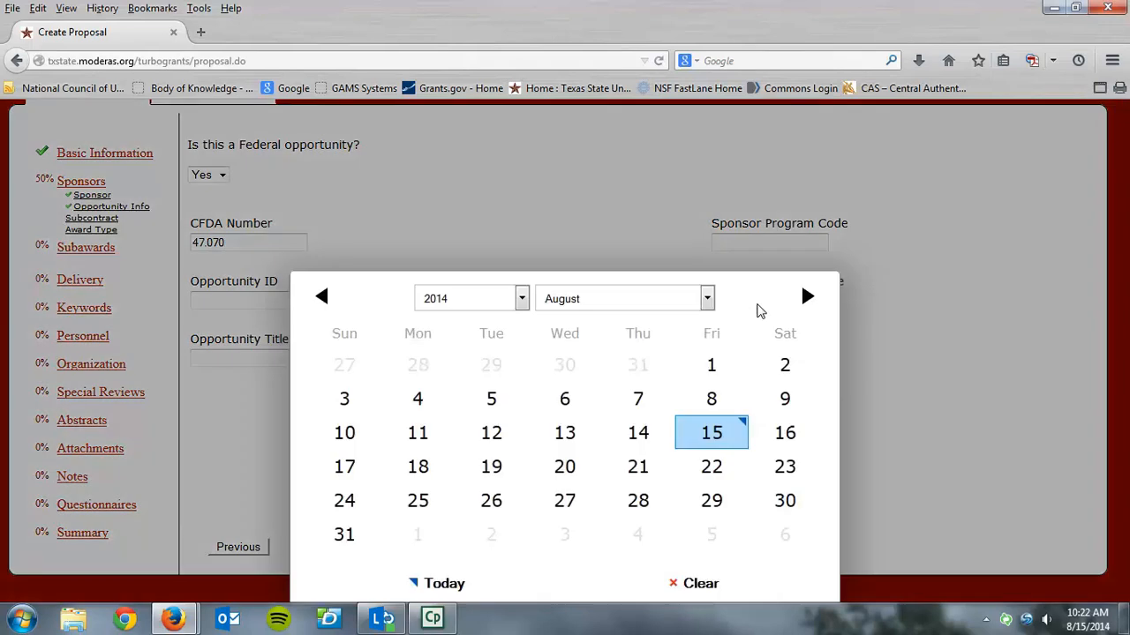
{"action": "left_click", "coordinate": [714, 444]}
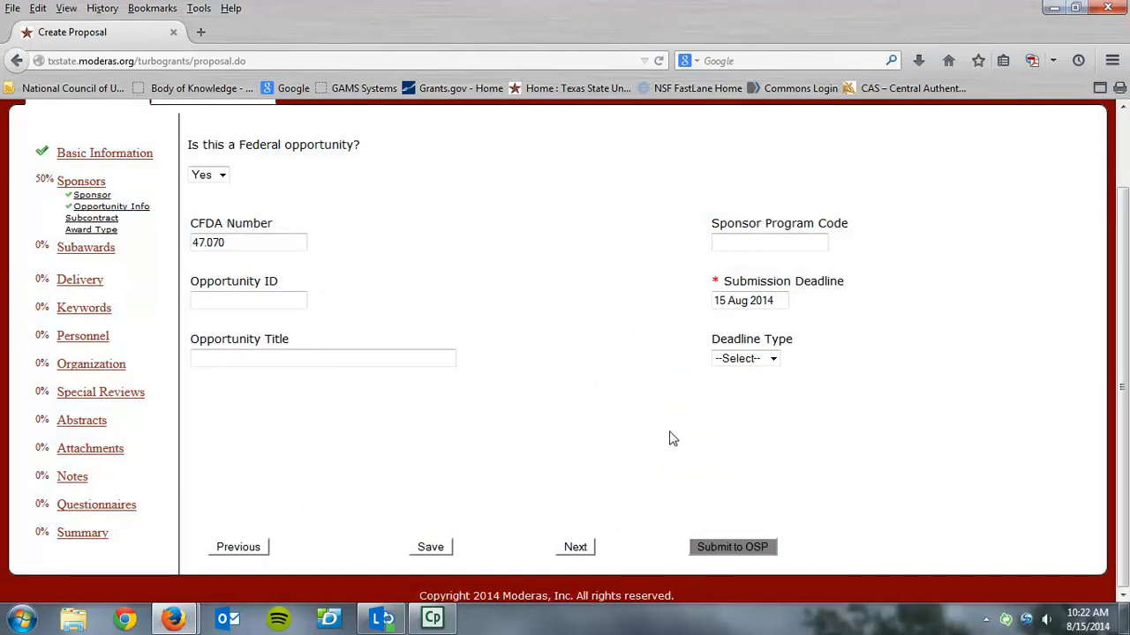
{"action": "left_click", "coordinate": [774, 358]}
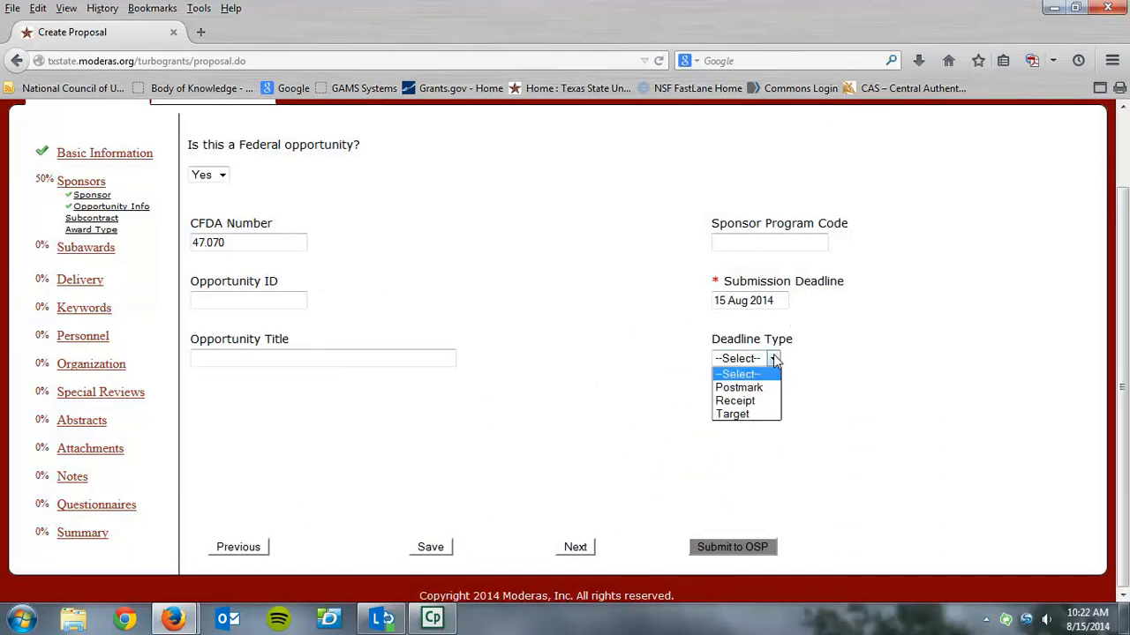
{"action": "left_click", "coordinate": [717, 404]}
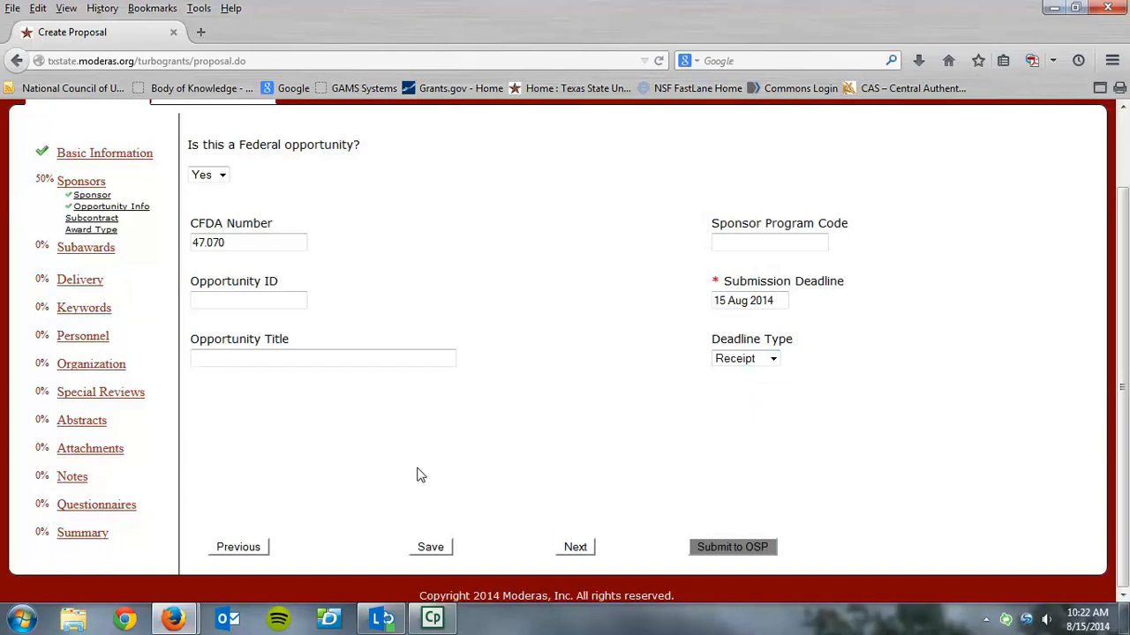
Mark the opportunity as non-Federal, set its submission deadline to 15 Aug 2014, and continue to the pass-through funding question
{"action": "left_click", "coordinate": [223, 177]}
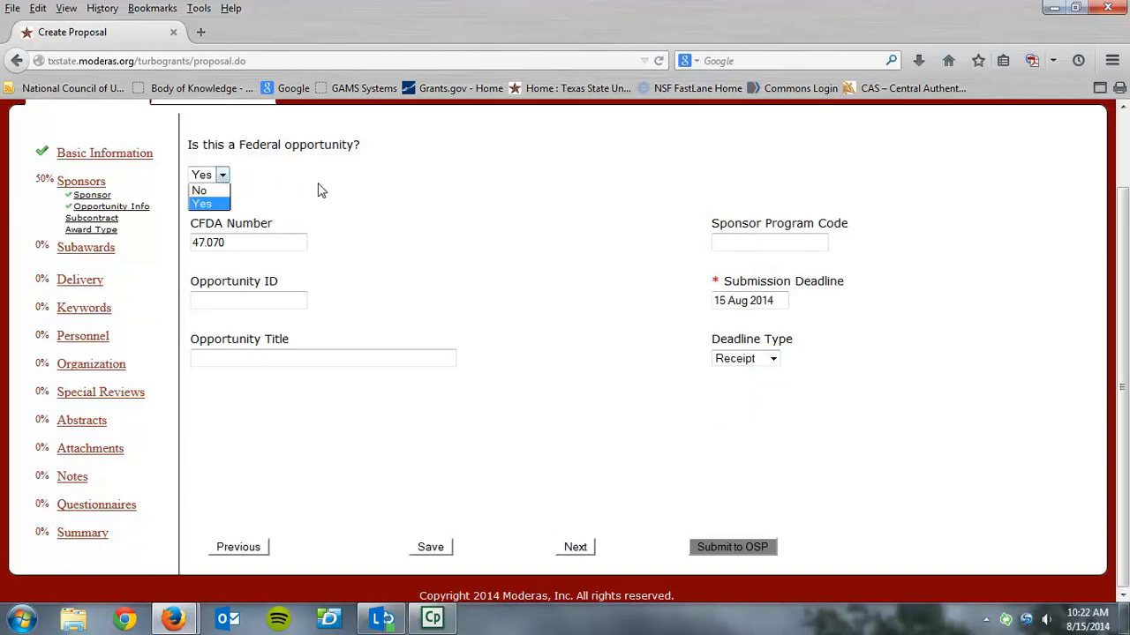
{"action": "left_click", "coordinate": [214, 190]}
{"action": "left_click", "coordinate": [261, 241]}
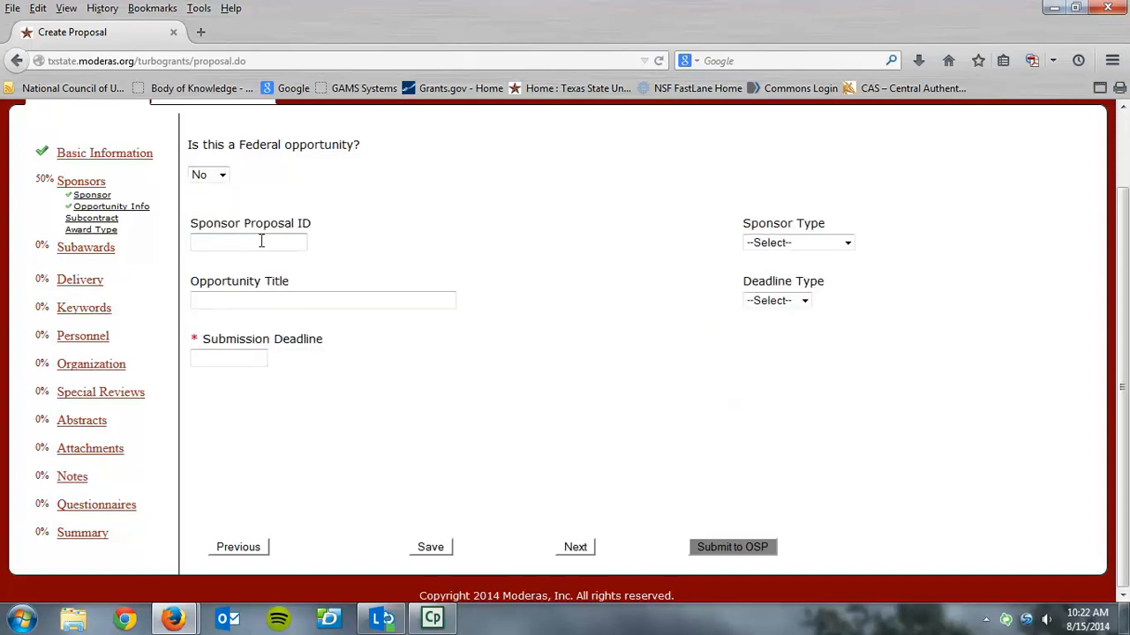
{"action": "left_click", "coordinate": [249, 360]}
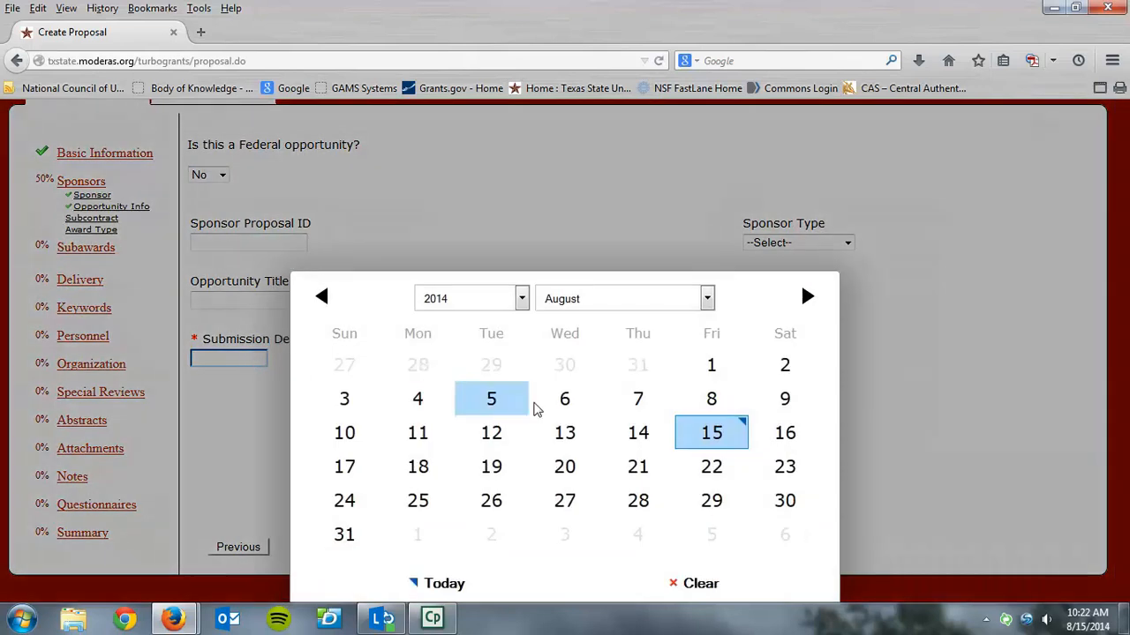
{"action": "left_click", "coordinate": [711, 432]}
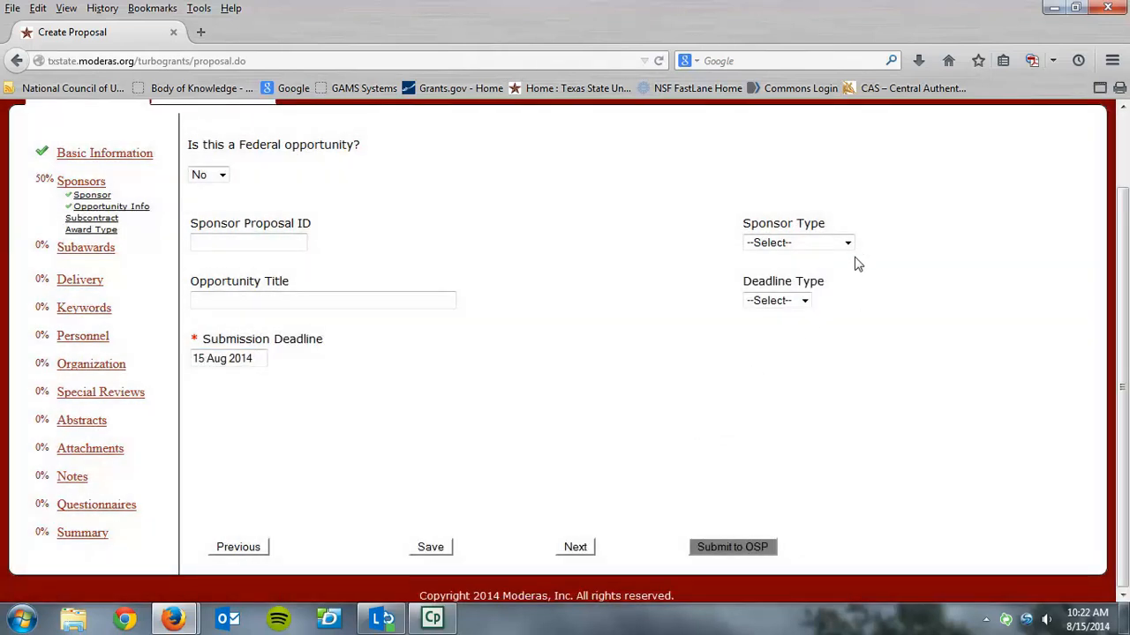
{"action": "left_click", "coordinate": [846, 244]}
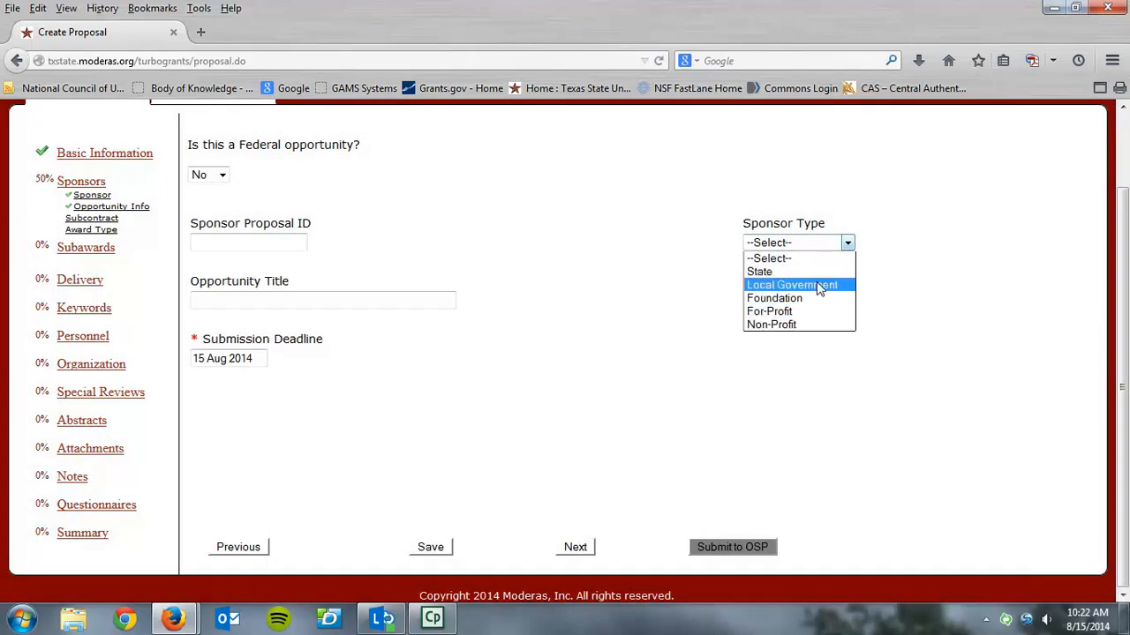
{"action": "left_click", "coordinate": [973, 221]}
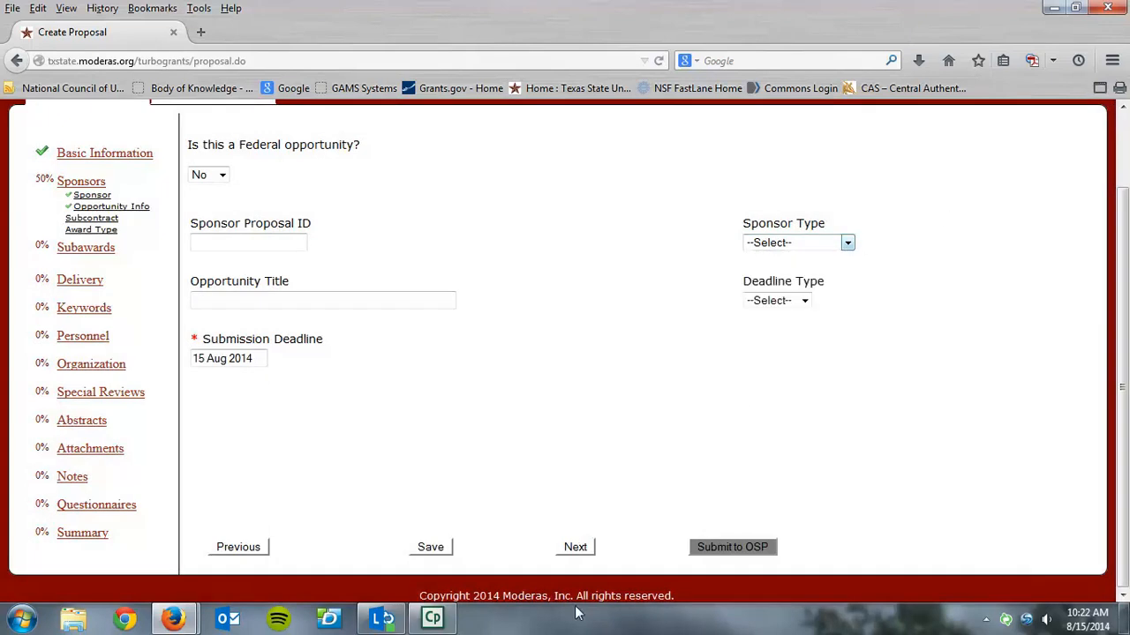
{"action": "left_click", "coordinate": [574, 548]}
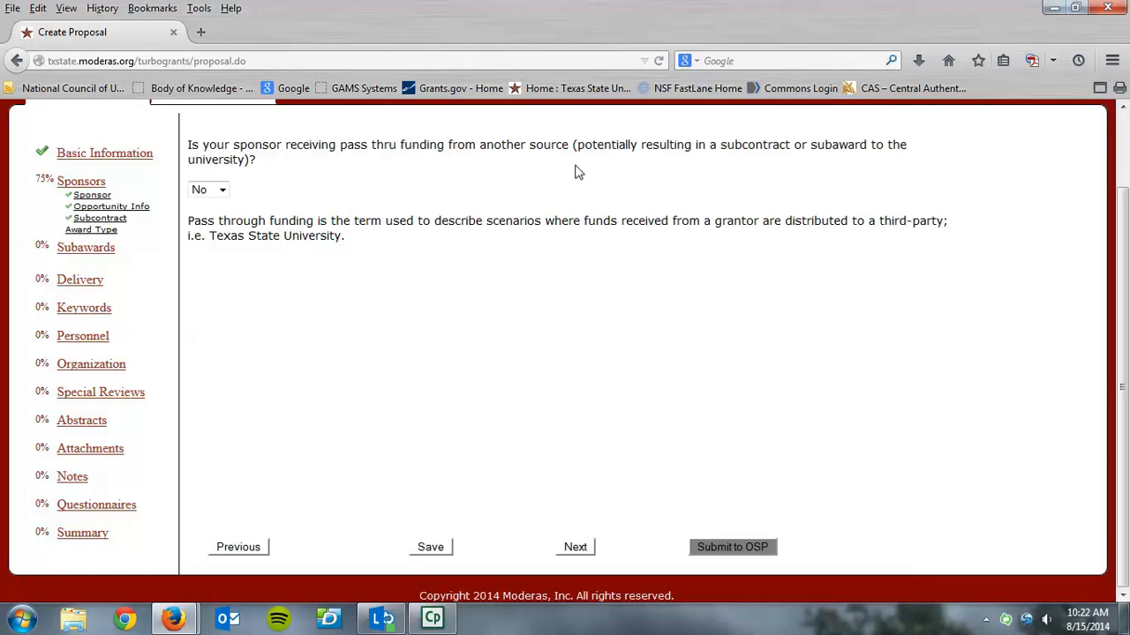
View the funding organizations offered when the sponsor receives pass-through funding, and set the answer back to No
{"action": "left_click", "coordinate": [229, 194]}
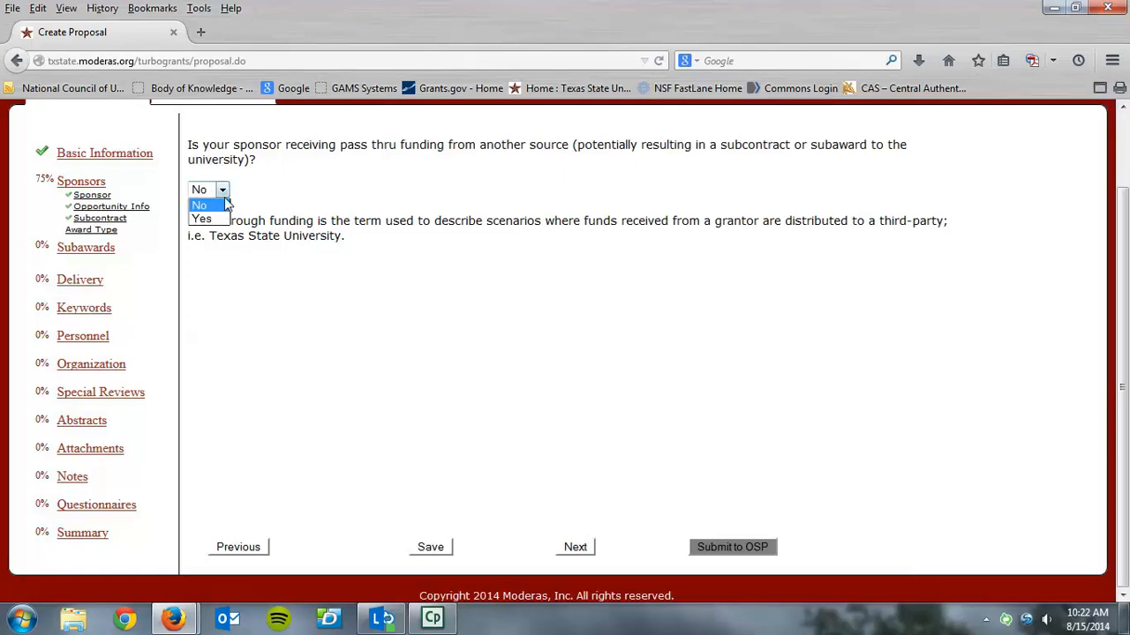
{"action": "left_click", "coordinate": [219, 219]}
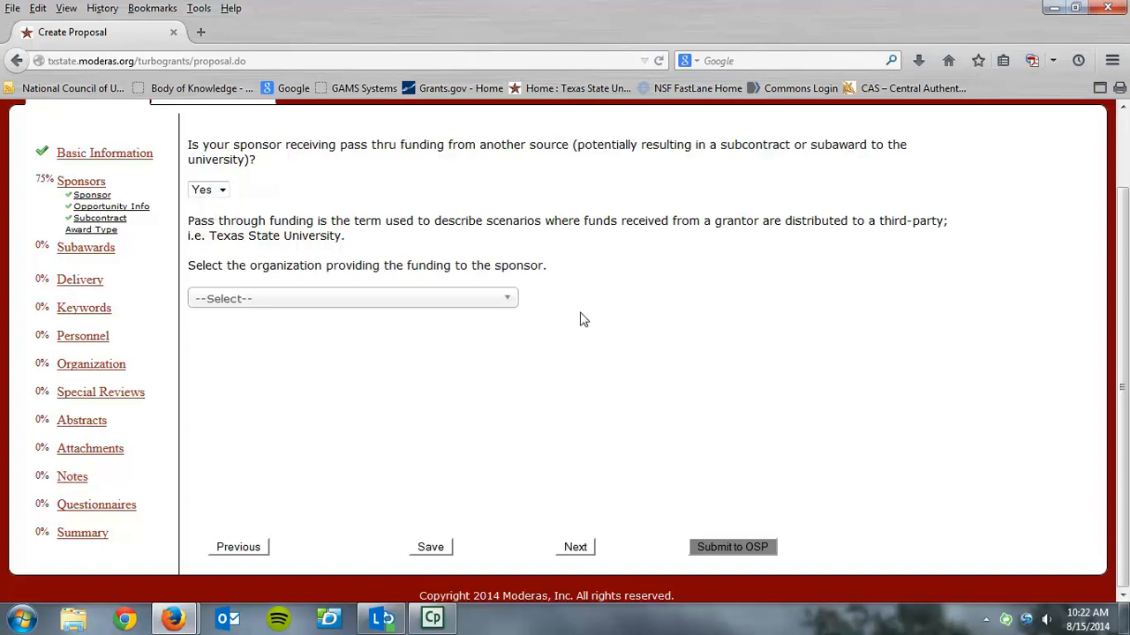
{"action": "left_click", "coordinate": [513, 302]}
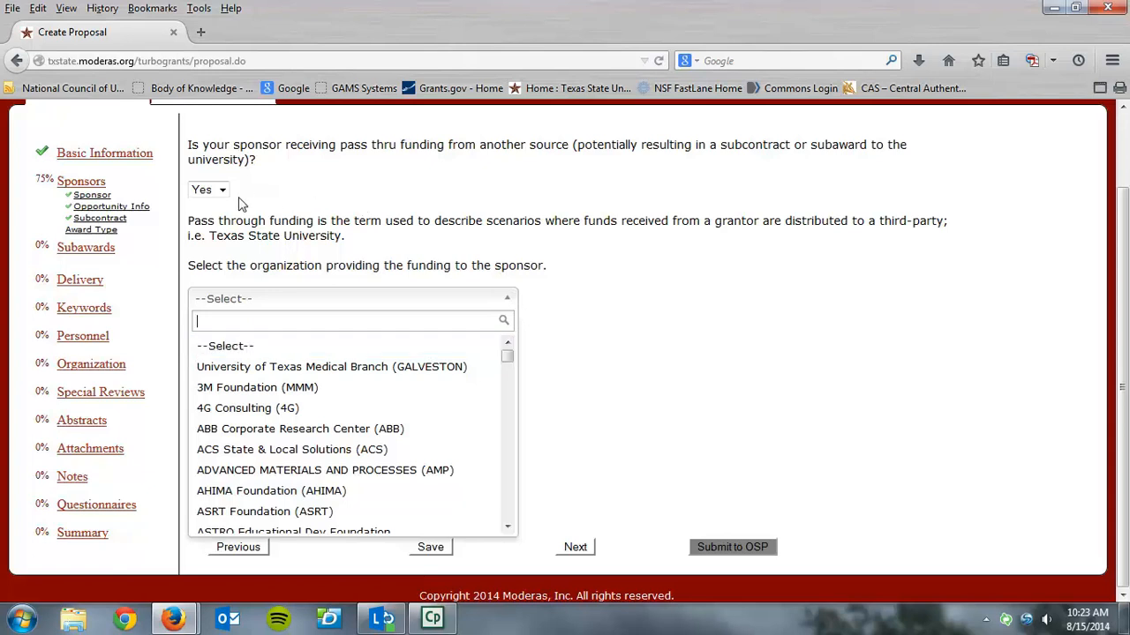
{"action": "left_click", "coordinate": [215, 221]}
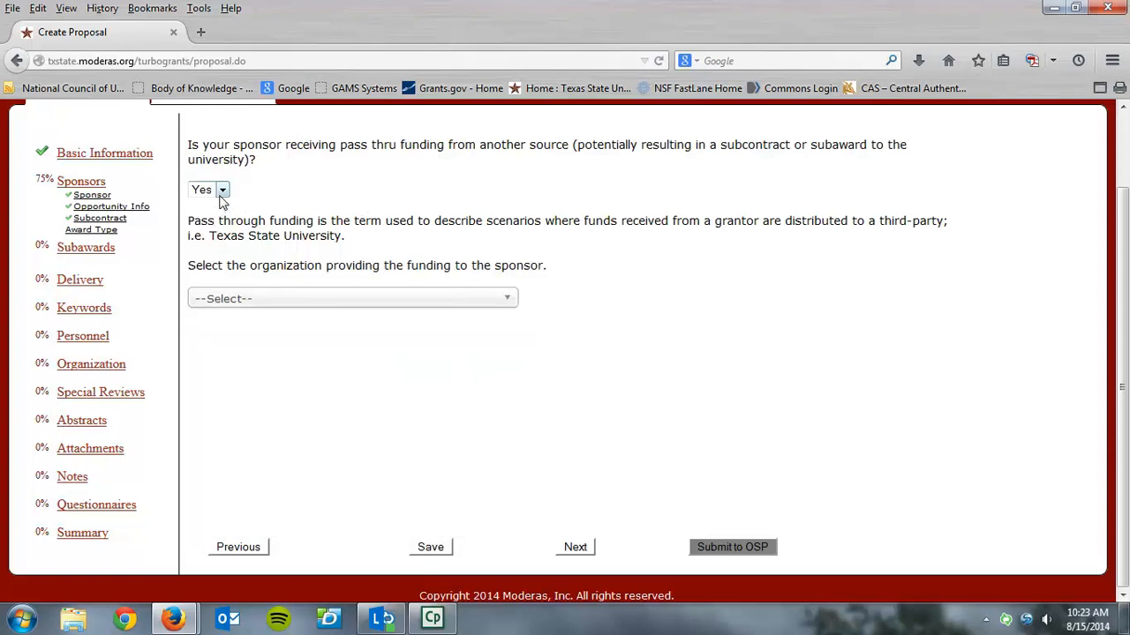
{"action": "left_click", "coordinate": [221, 196]}
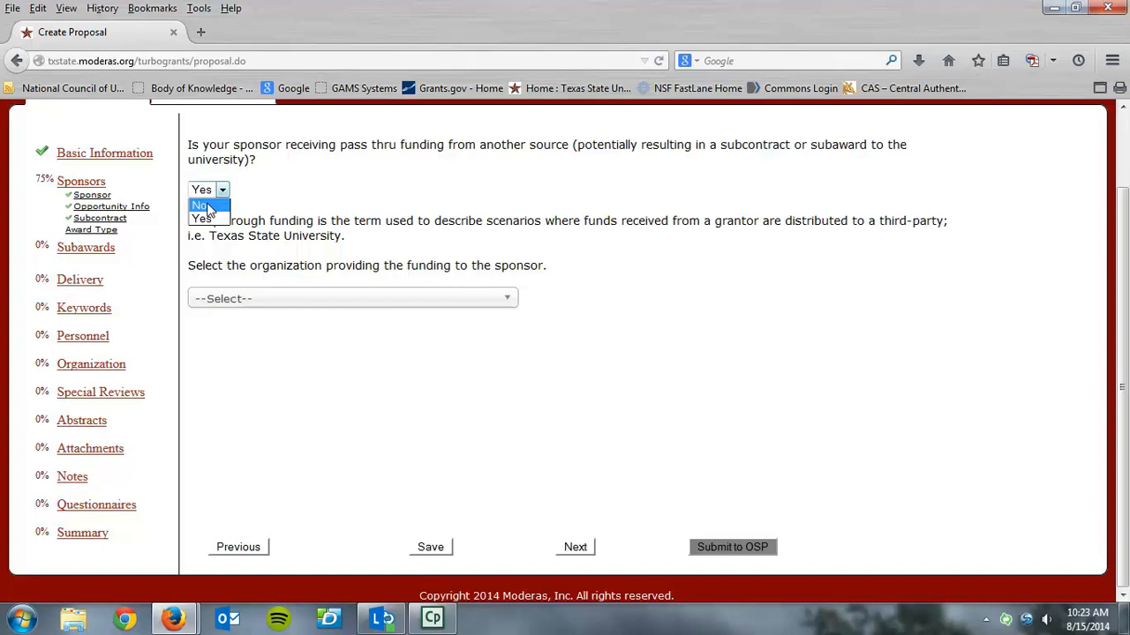
{"action": "left_click", "coordinate": [209, 206]}
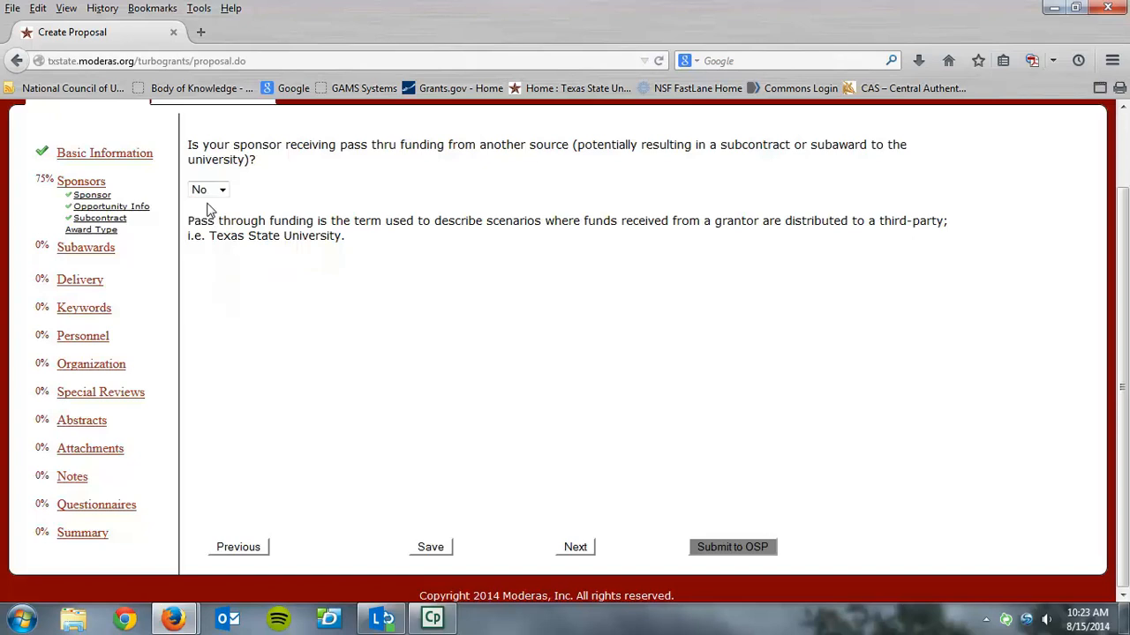
Continue to the award type, set the anticipated funding mechanism to To Be Determined/Unknown, and proceed to the subawards
{"action": "left_click", "coordinate": [574, 548]}
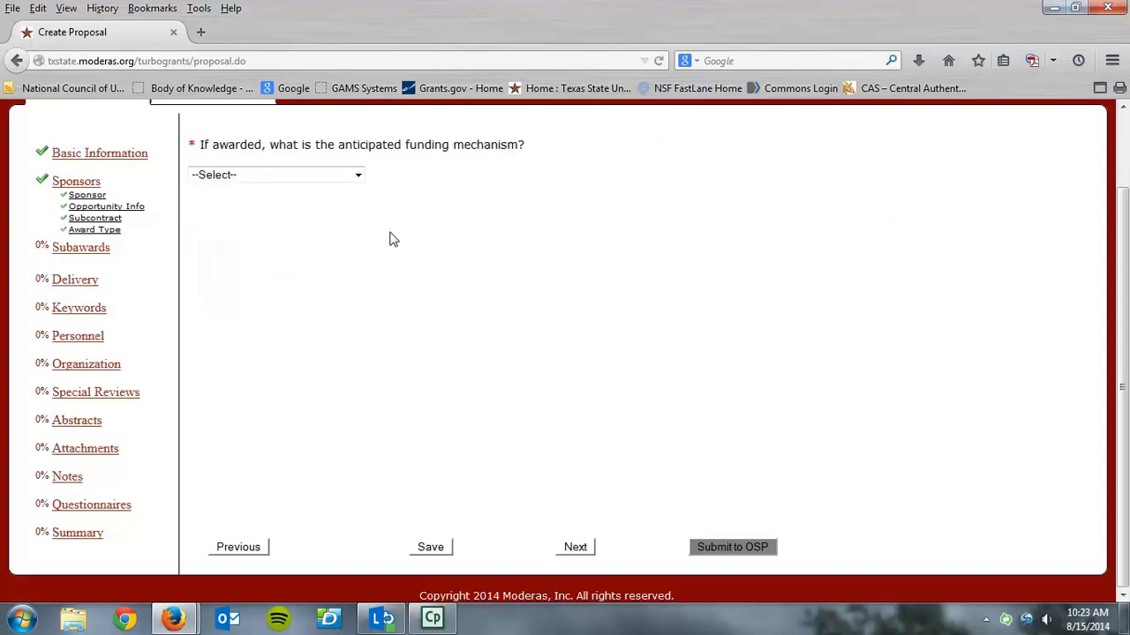
{"action": "left_click", "coordinate": [359, 175]}
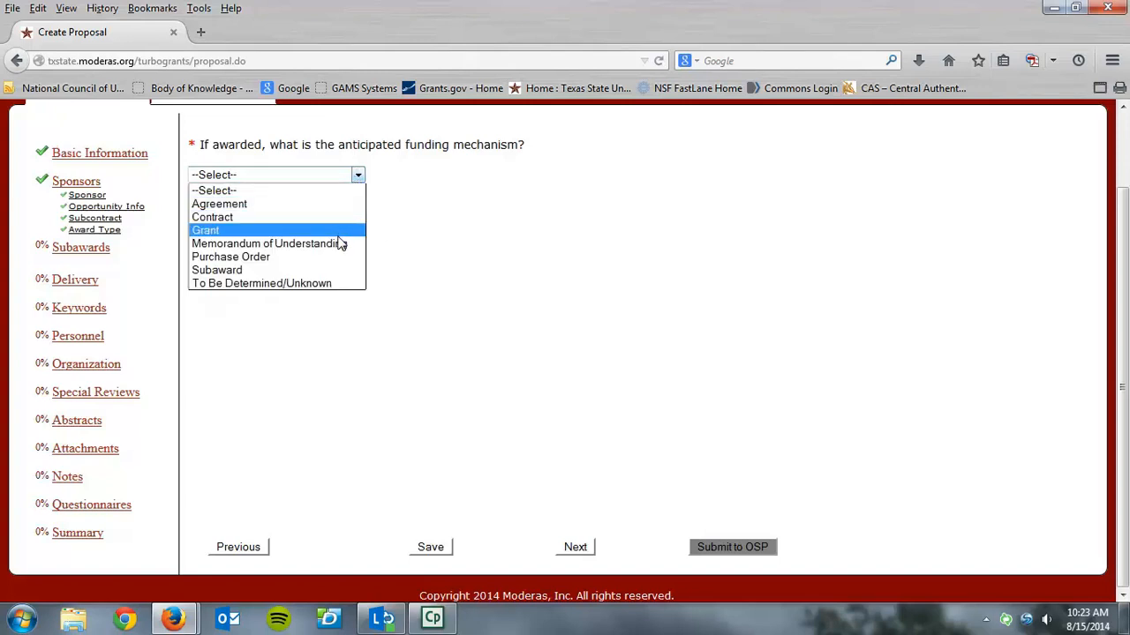
{"action": "left_click", "coordinate": [342, 284]}
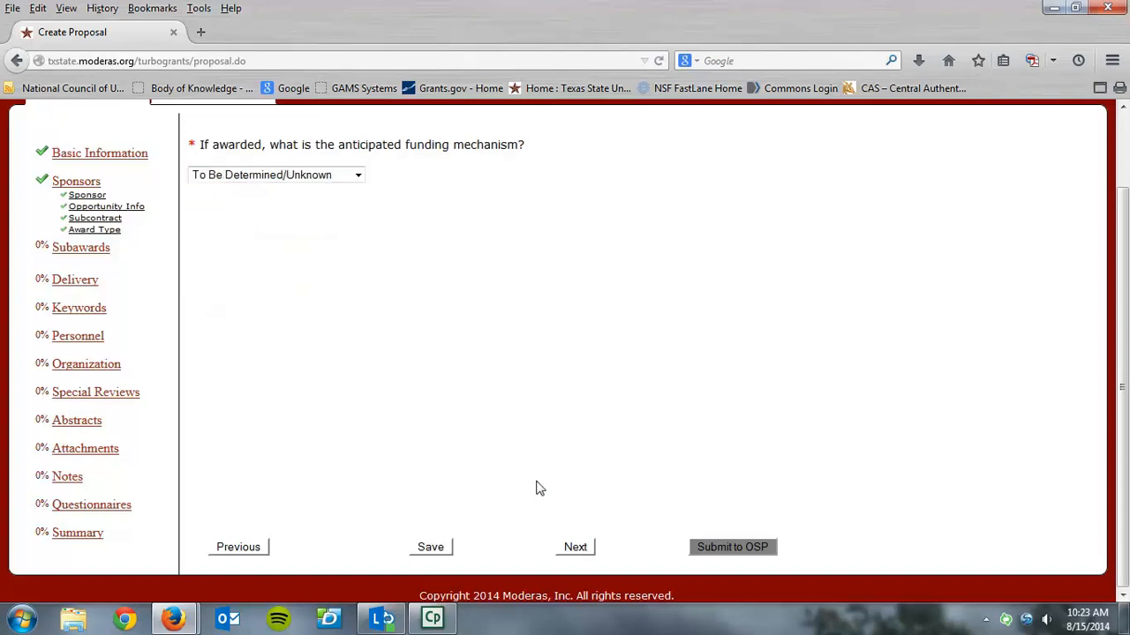
{"action": "left_click", "coordinate": [576, 547]}
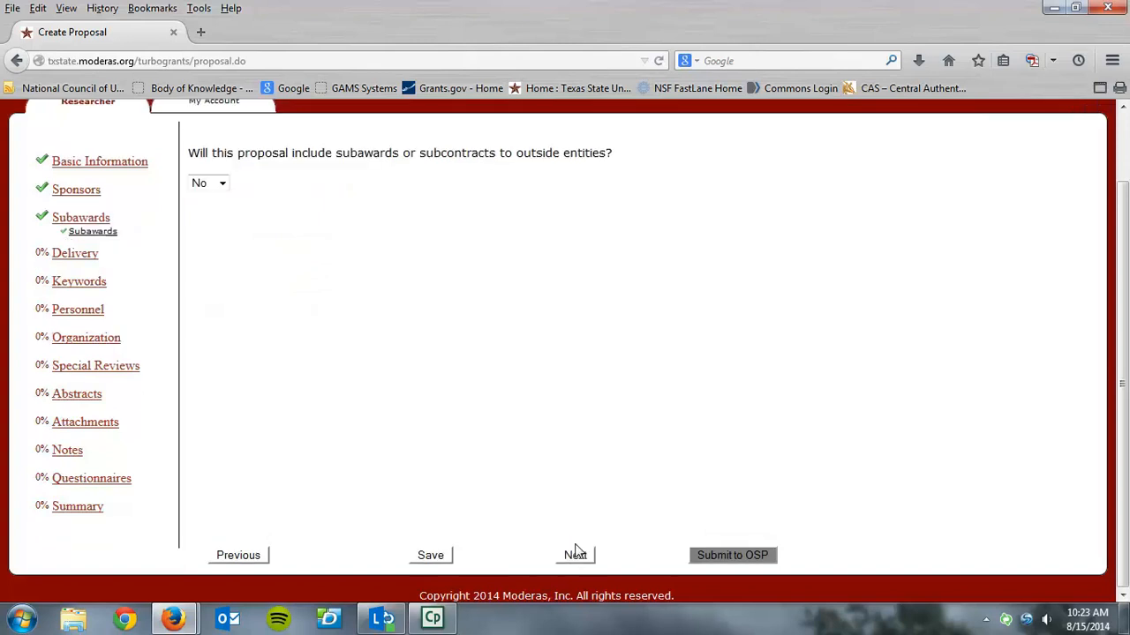
Indicate that the proposal includes subawards to outside entities and set the subaward amount to 5000
{"action": "left_click", "coordinate": [223, 185]}
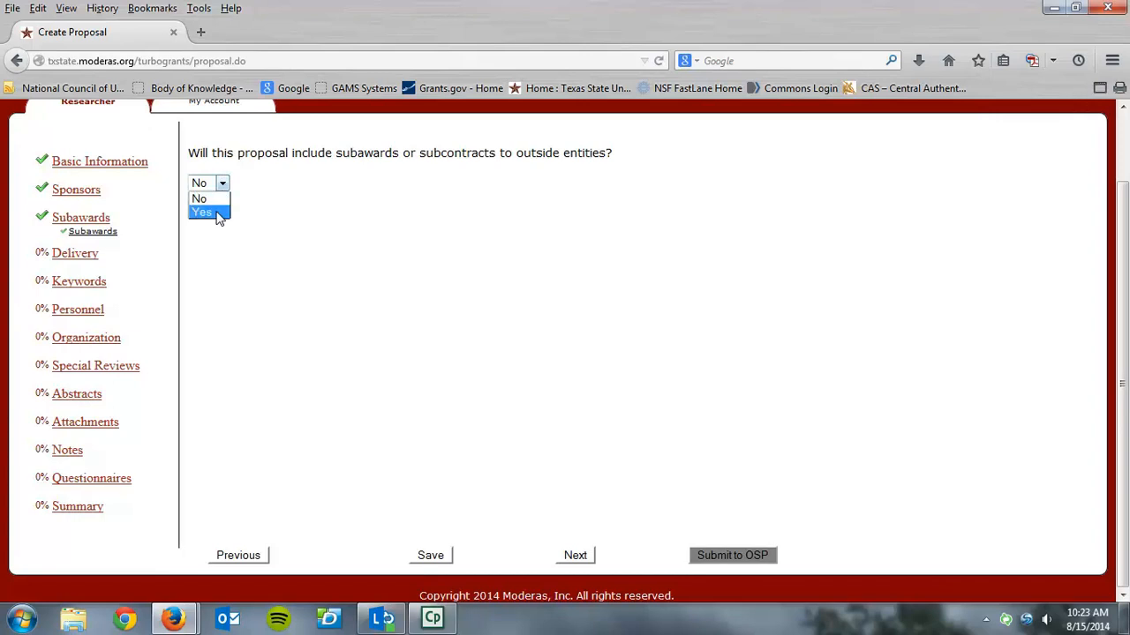
{"action": "left_click", "coordinate": [216, 213]}
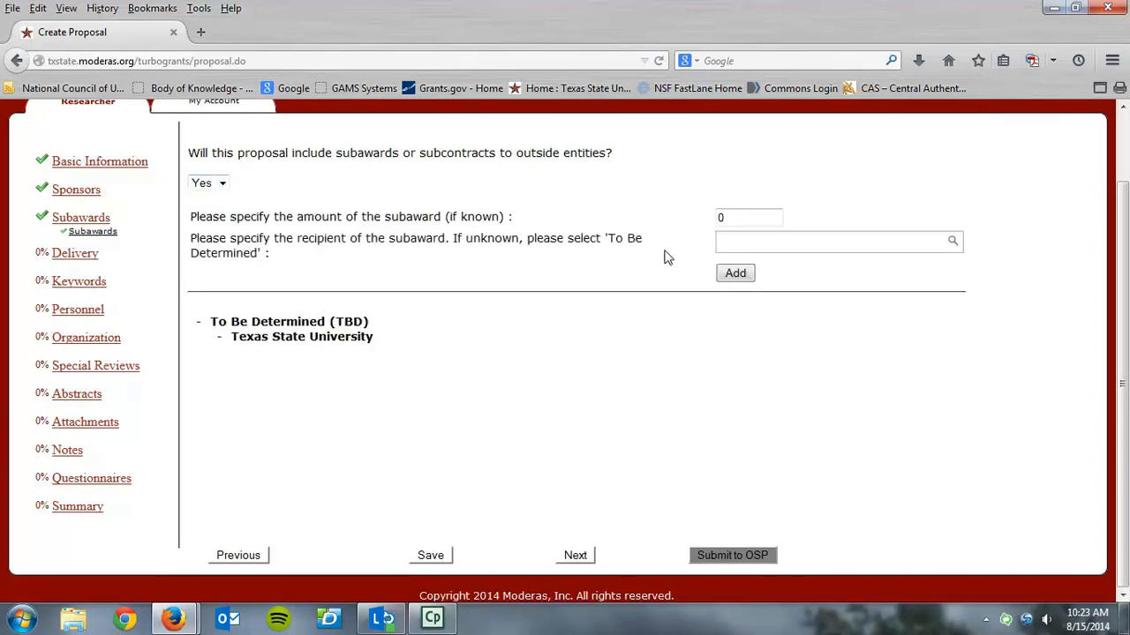
{"action": "left_click", "coordinate": [729, 218]}
{"action": "type", "text": "5000"}
Search the subaward recipients for "texas", choose Hays County, Texas, and add the subaward to the proposal
{"action": "left_click", "coordinate": [914, 241]}
{"action": "type", "text": "texas"}
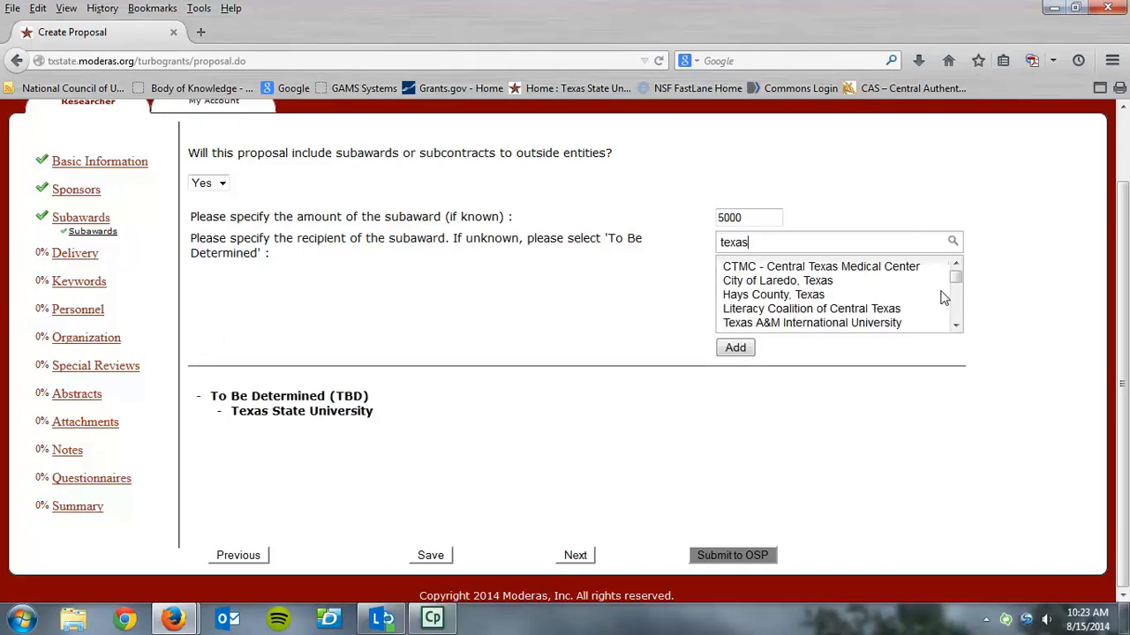
{"action": "mouse_move", "coordinate": [958, 278]}
{"action": "left_mouse_down"}
{"action": "mouse_move", "coordinate": [956, 315]}
{"action": "mouse_move", "coordinate": [954, 276]}
{"action": "left_mouse_up"}
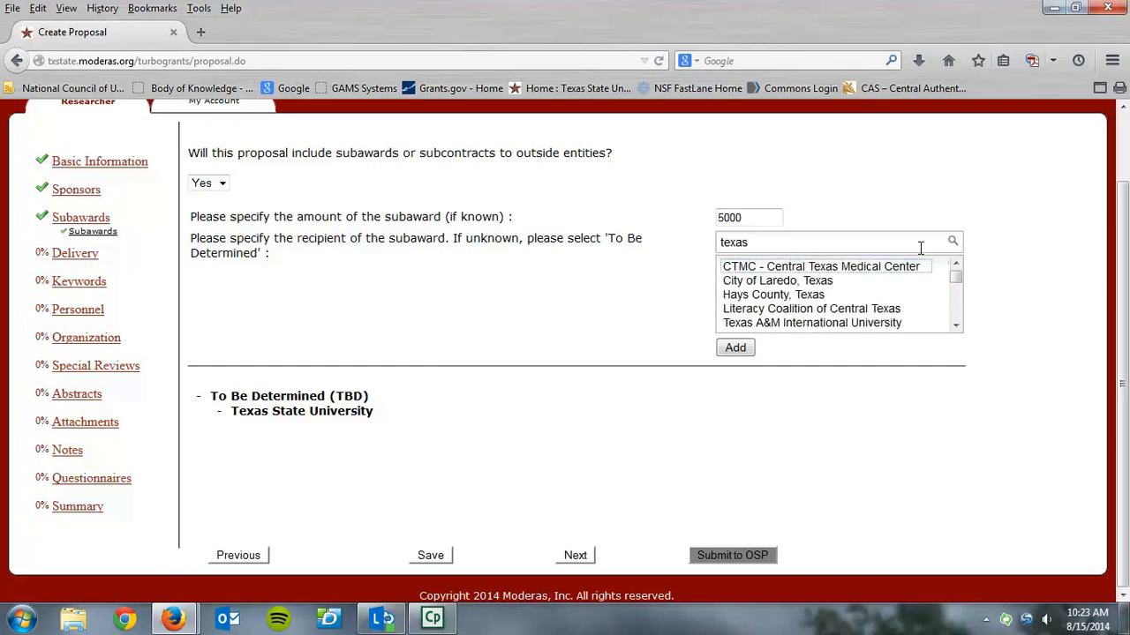
{"action": "left_click", "coordinate": [765, 296]}
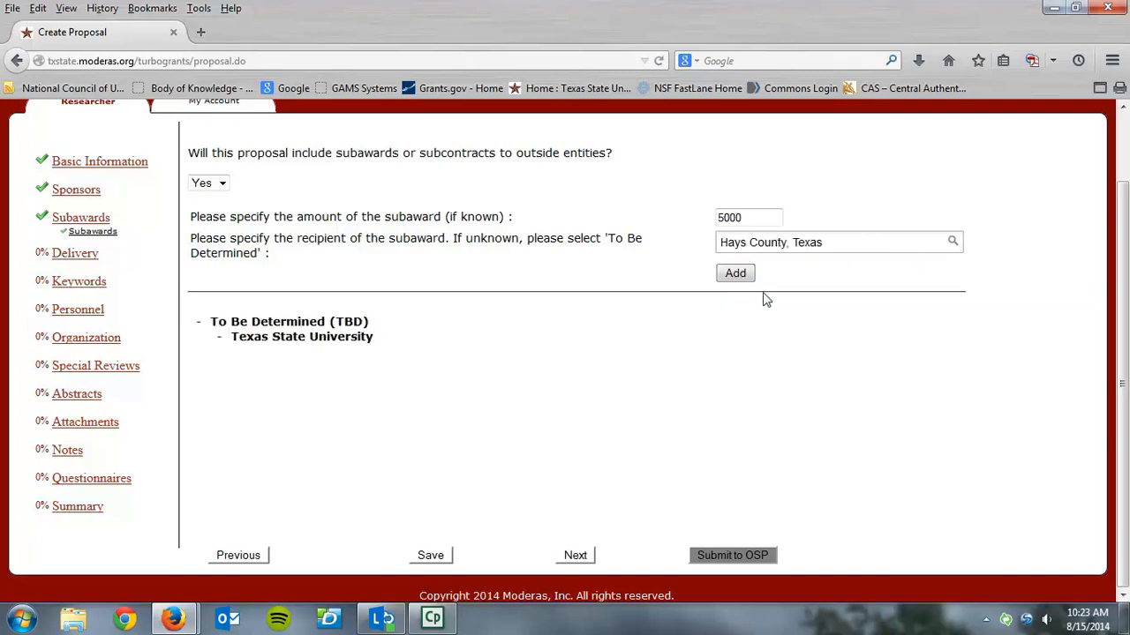
{"action": "left_click", "coordinate": [222, 183]}
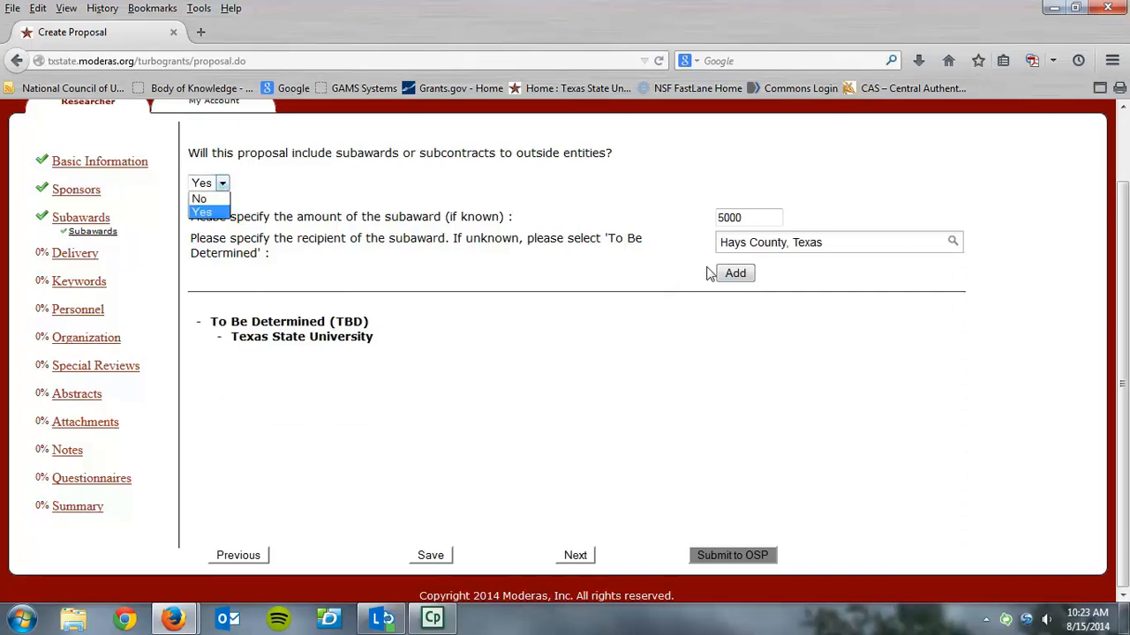
{"action": "left_click", "coordinate": [736, 274]}
{"action": "left_click", "coordinate": [735, 274]}
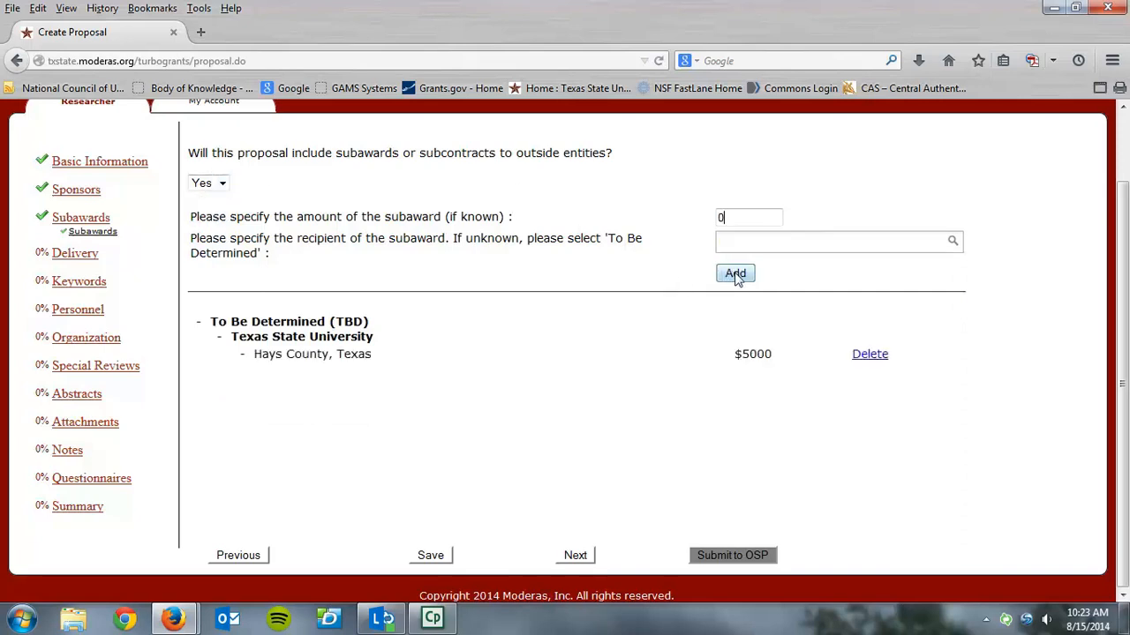
Continue to the delivery details and set the delivery type to Electronic Portal, submitted by OSP
{"action": "left_click", "coordinate": [575, 555]}
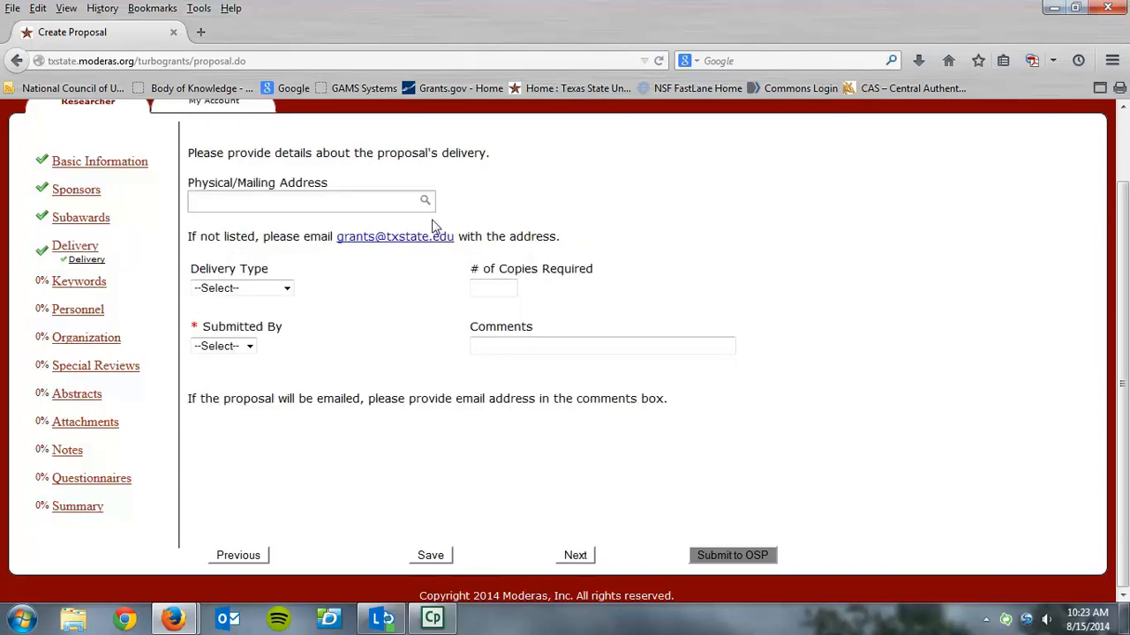
{"action": "left_click", "coordinate": [287, 289]}
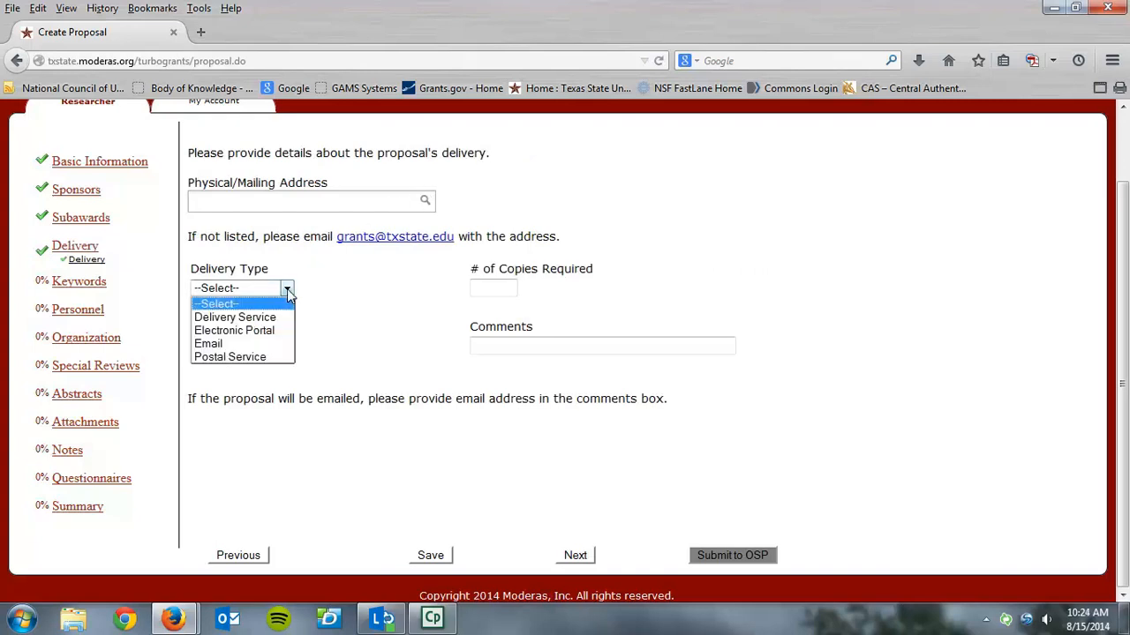
{"action": "left_click", "coordinate": [274, 335]}
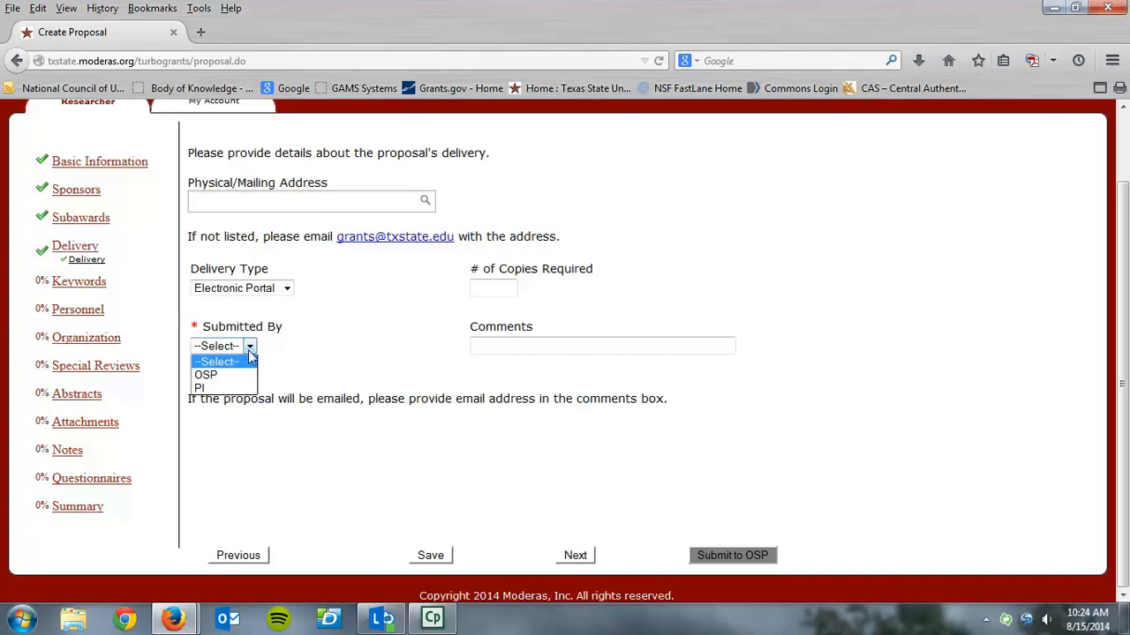
{"action": "left_click", "coordinate": [234, 375]}
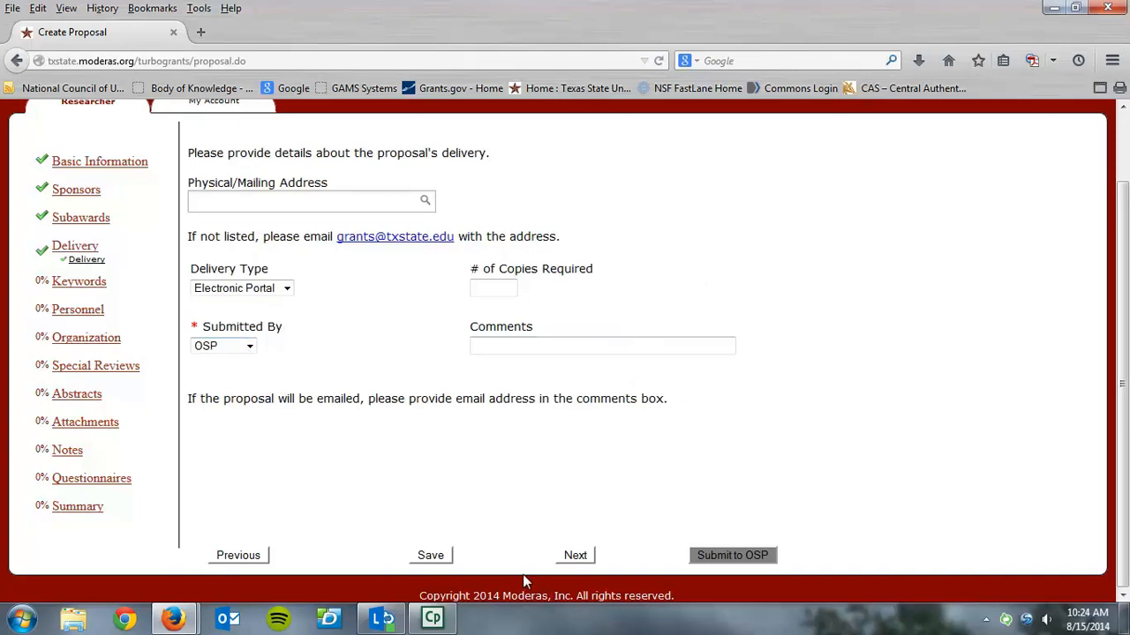
Continue to the keywords section, review the available keywords, and proceed to the personnel section without adding one
{"action": "left_click", "coordinate": [576, 563]}
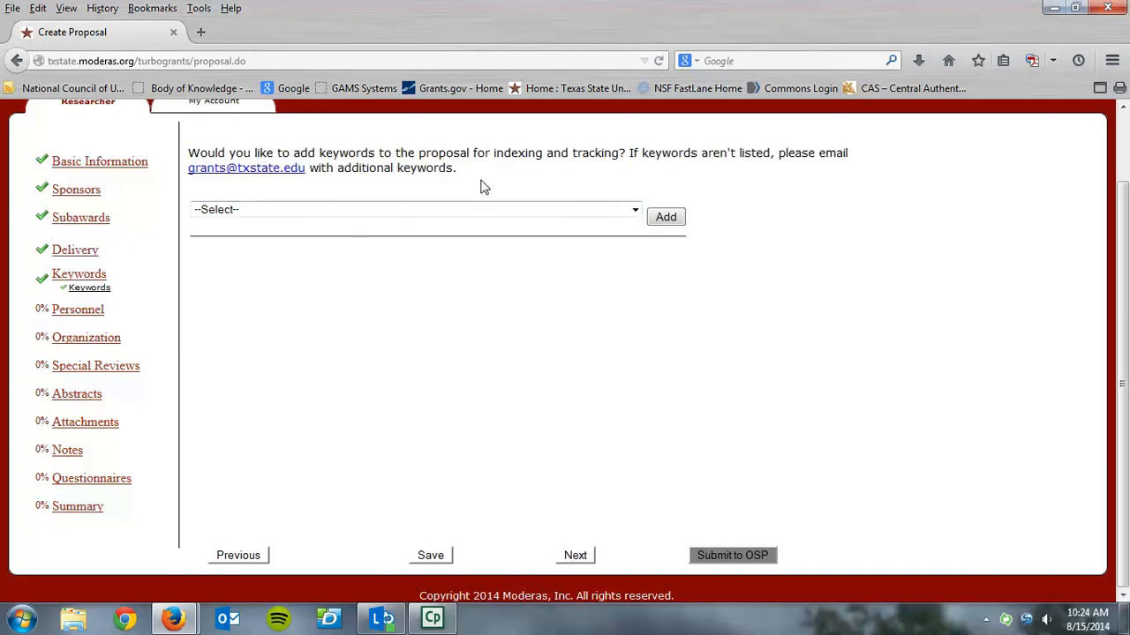
{"action": "left_click", "coordinate": [632, 211]}
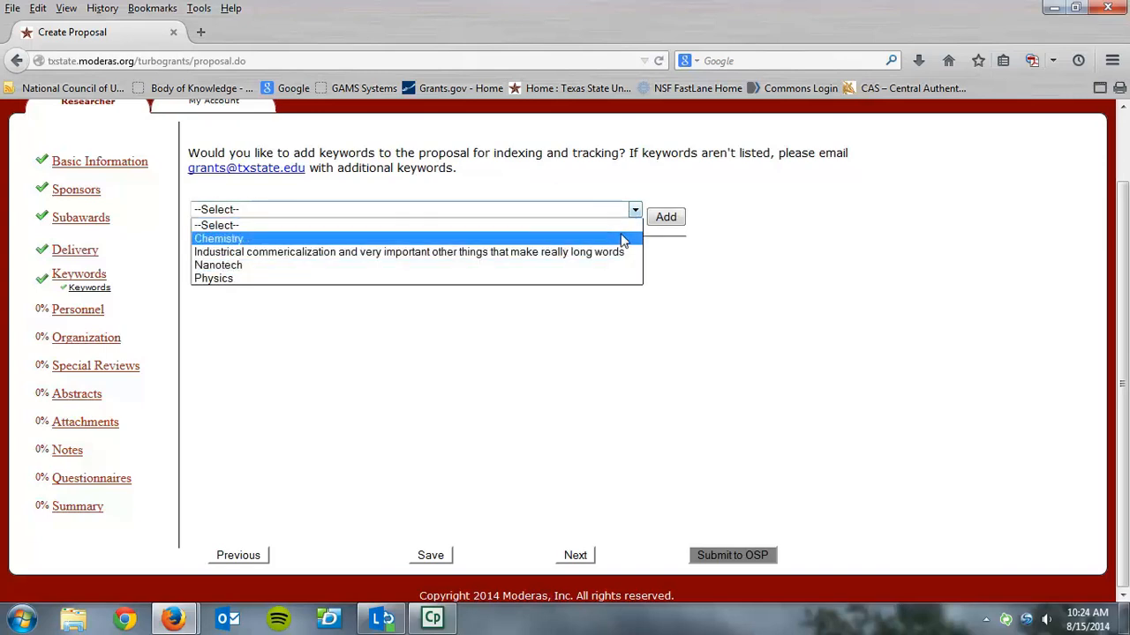
{"action": "left_click", "coordinate": [632, 306]}
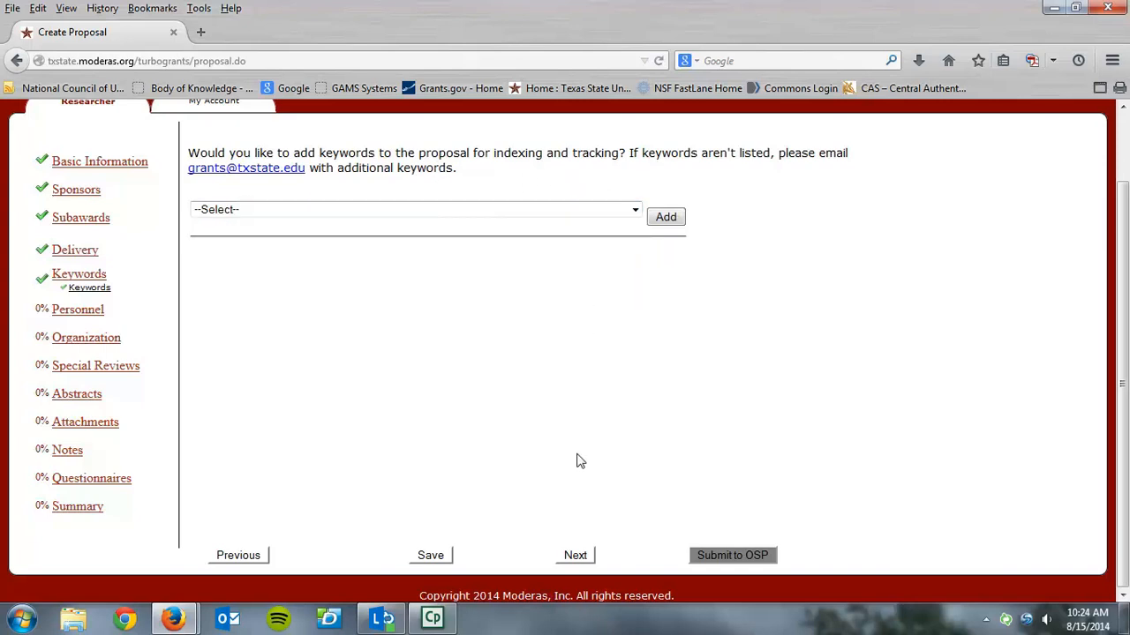
{"action": "left_click", "coordinate": [585, 555]}
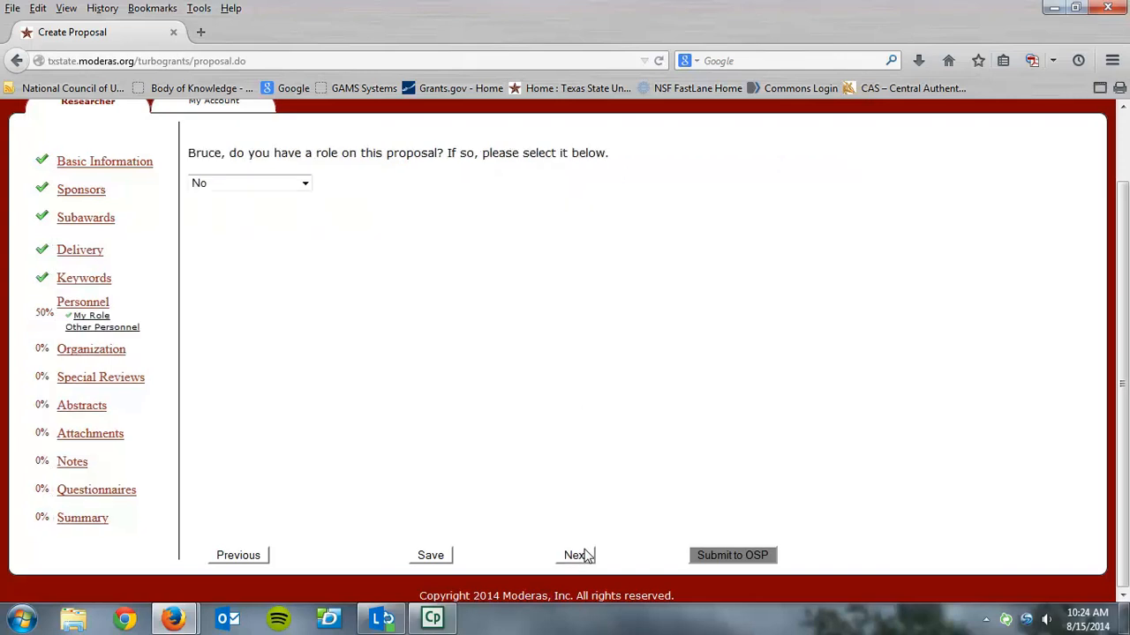
Set your own role on the proposal to Principal Investigator and continue to the other personnel
{"action": "left_click", "coordinate": [305, 187]}
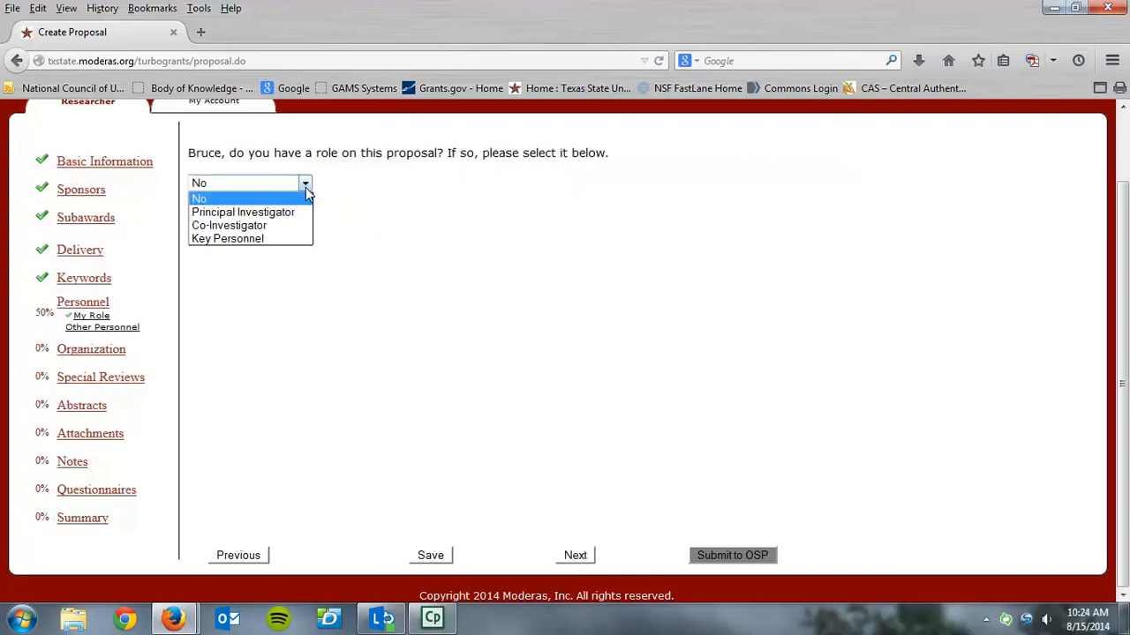
{"action": "left_click", "coordinate": [299, 213]}
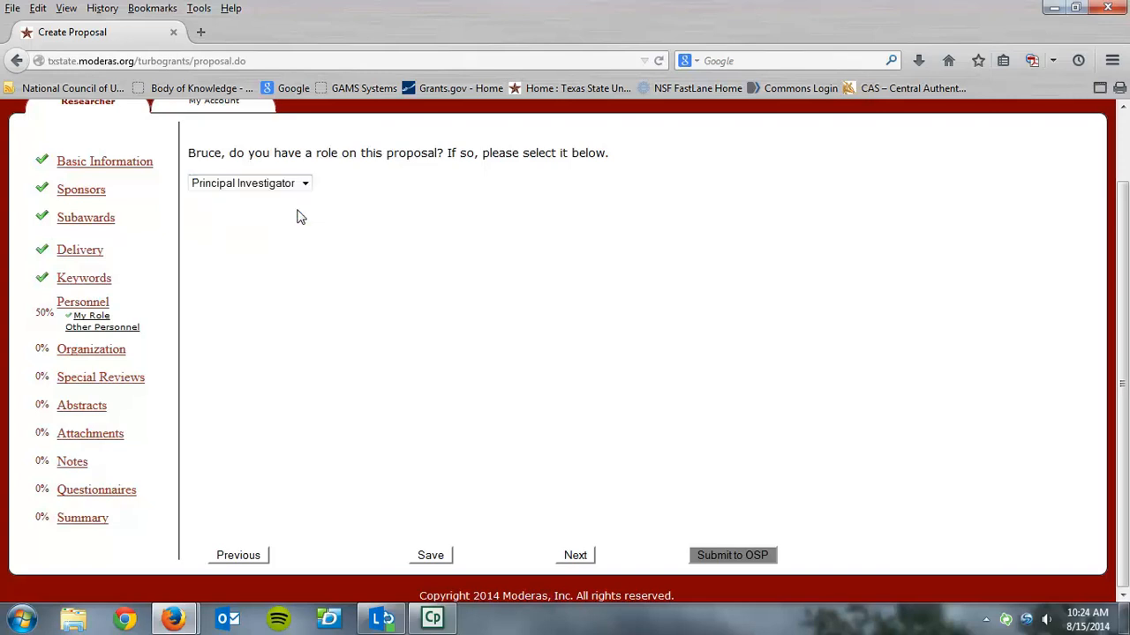
{"action": "left_click", "coordinate": [574, 555]}
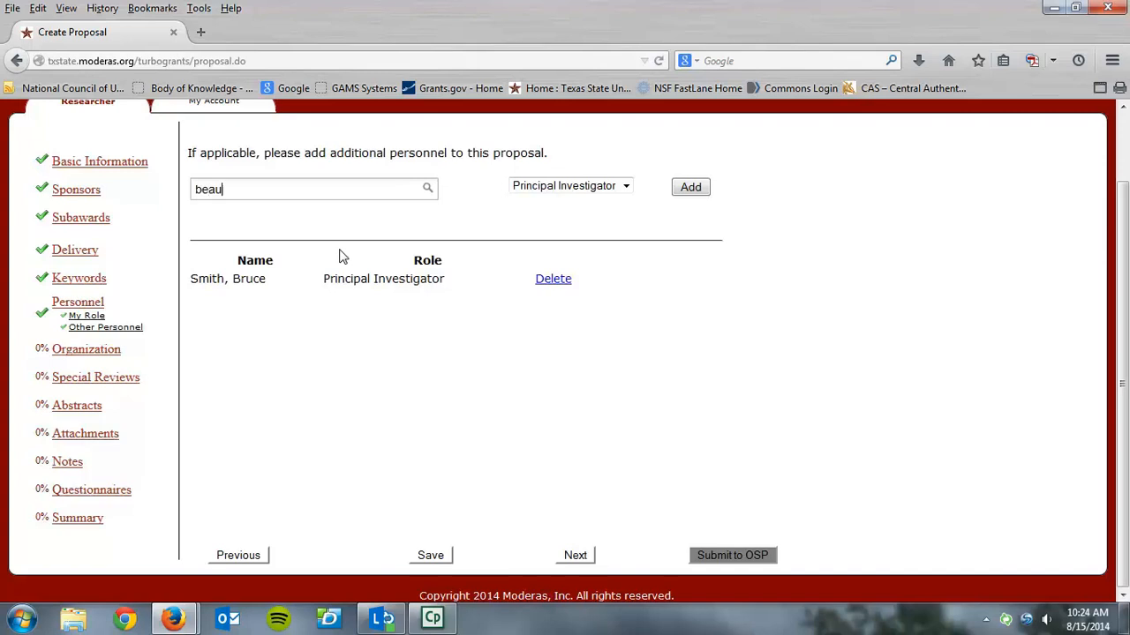
Find the additional person by surname and add them to the proposal personnel as Co-Investigator
{"action": "type", "text": "c"}
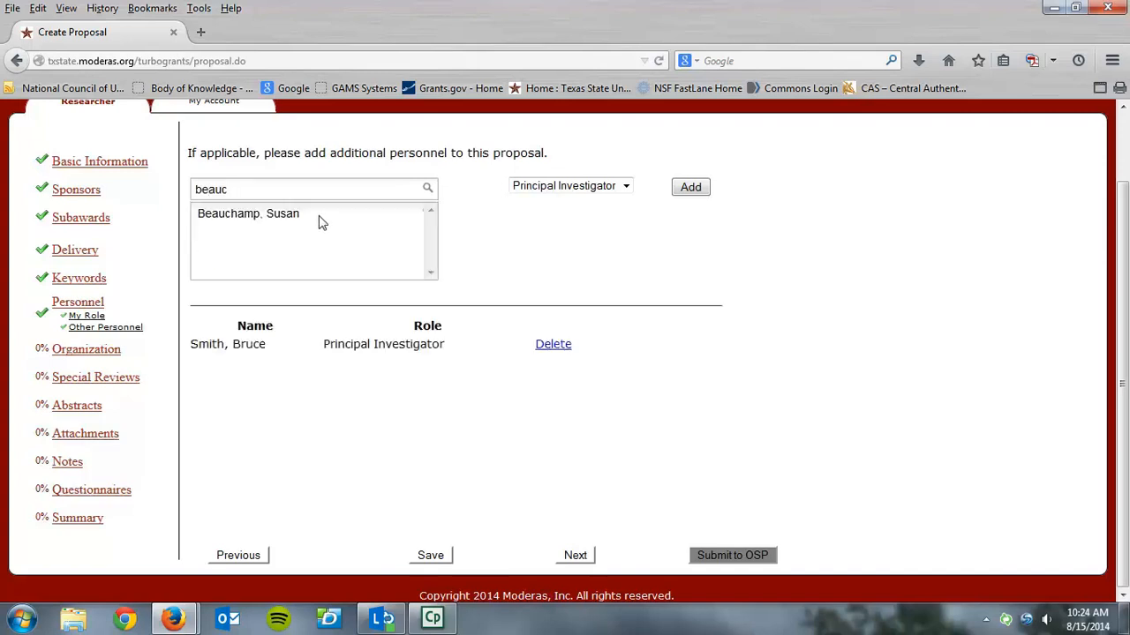
{"action": "left_click", "coordinate": [318, 223]}
{"action": "left_click", "coordinate": [627, 193]}
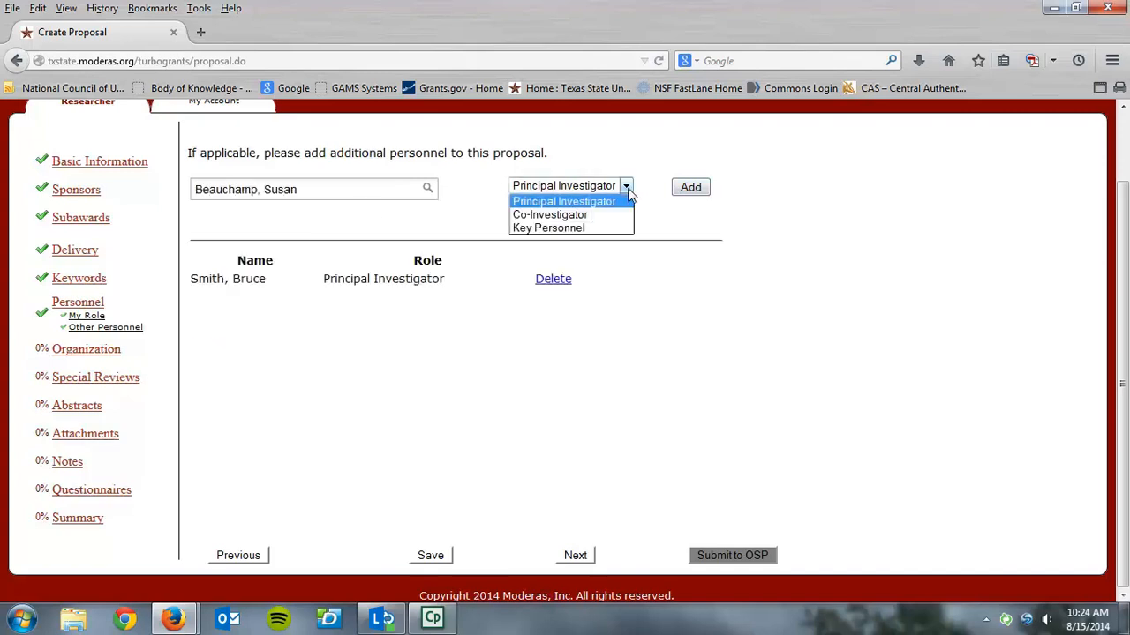
{"action": "left_click", "coordinate": [615, 217]}
{"action": "left_click", "coordinate": [681, 190]}
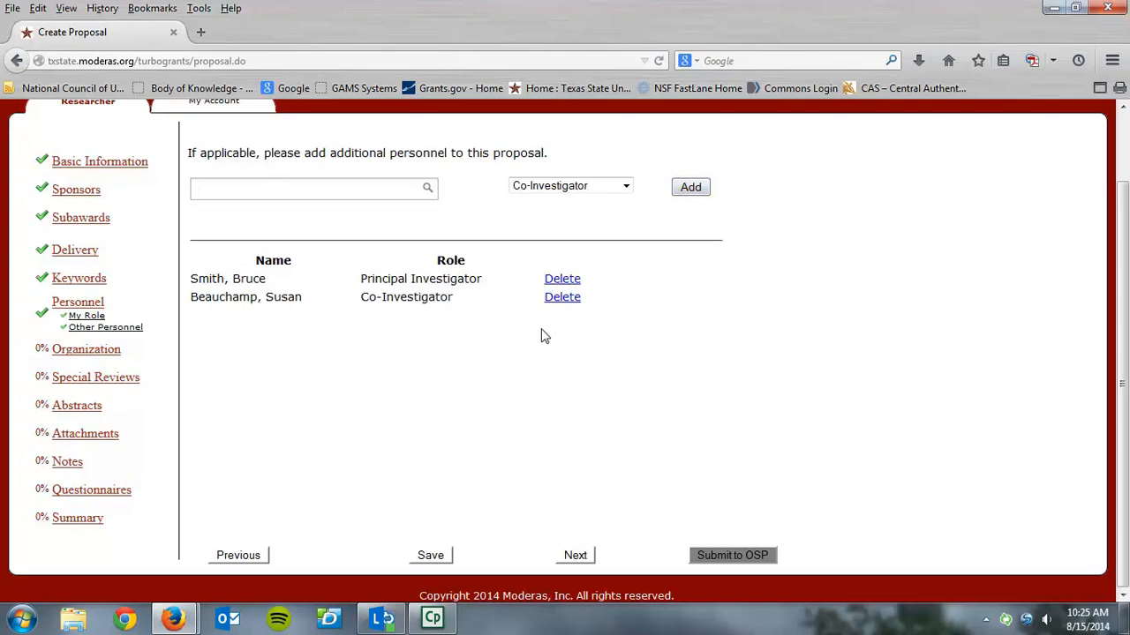
Continue to the organization details, save the proposal draft, and proceed to the performance site locations
{"action": "left_click", "coordinate": [572, 556]}
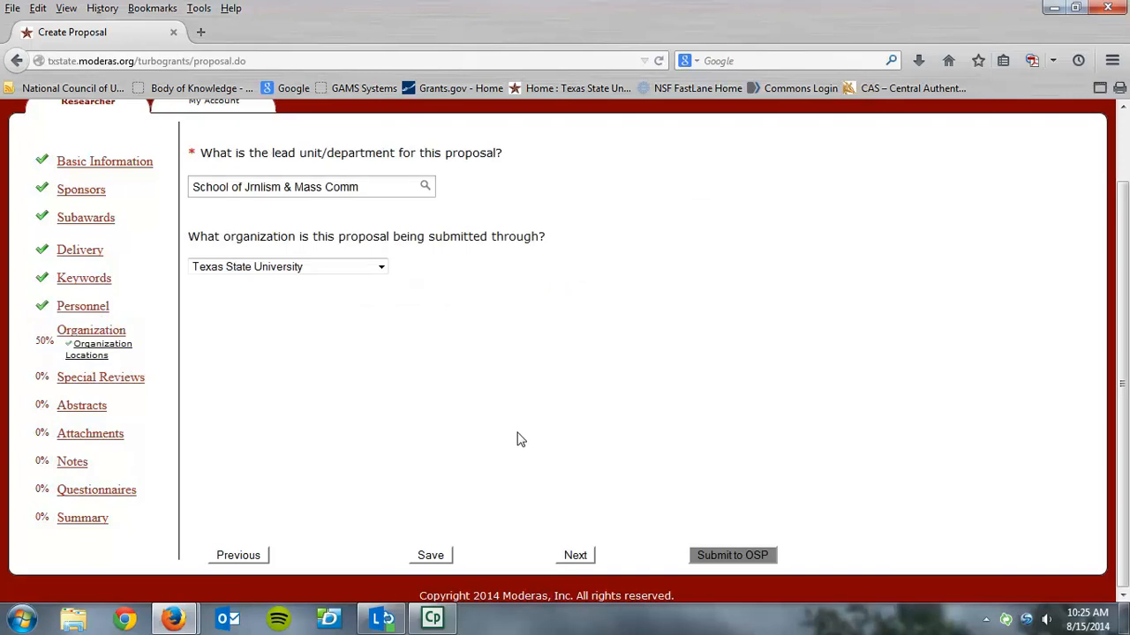
{"action": "left_click", "coordinate": [431, 556]}
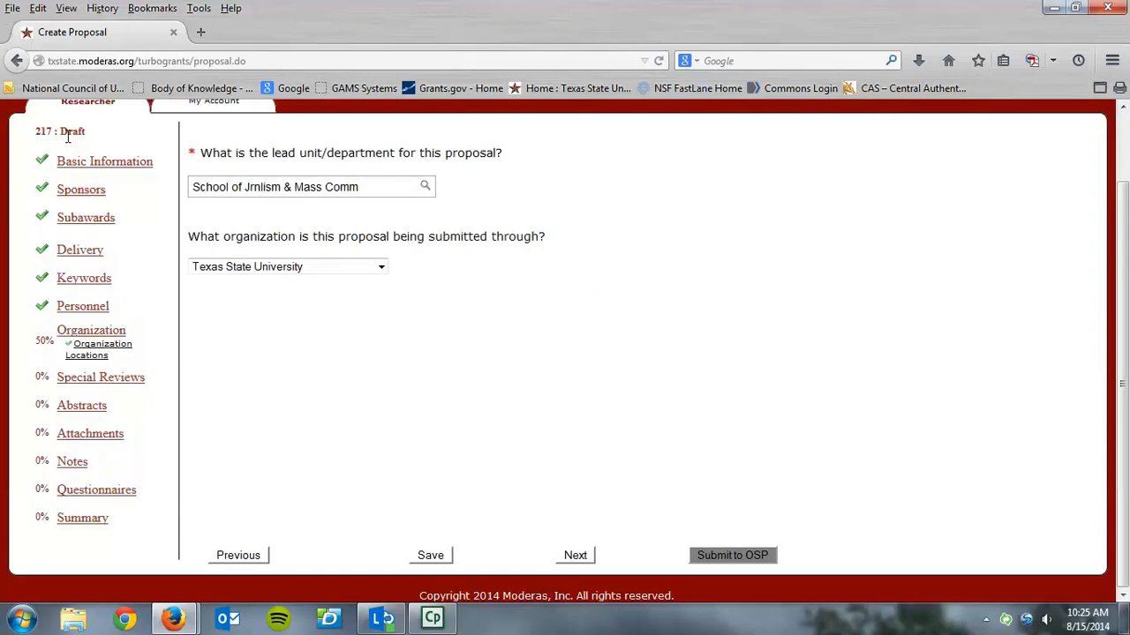
{"action": "left_click", "coordinate": [567, 559]}
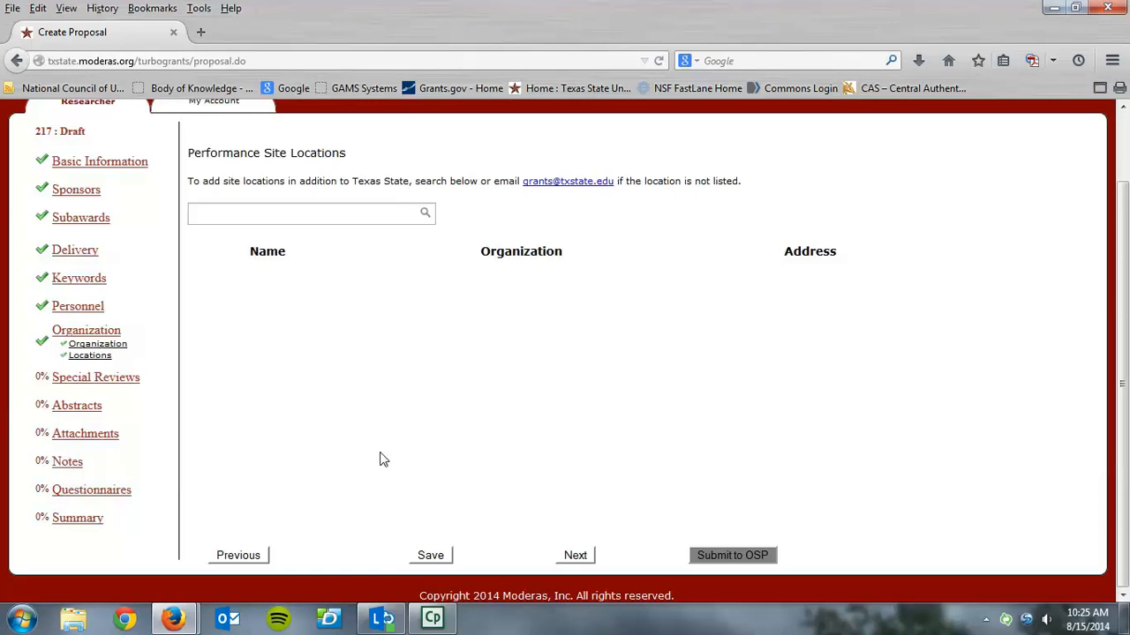
Go back to the organization details, check the submitting organization options, and return to the performance site locations
{"action": "left_click", "coordinate": [252, 562]}
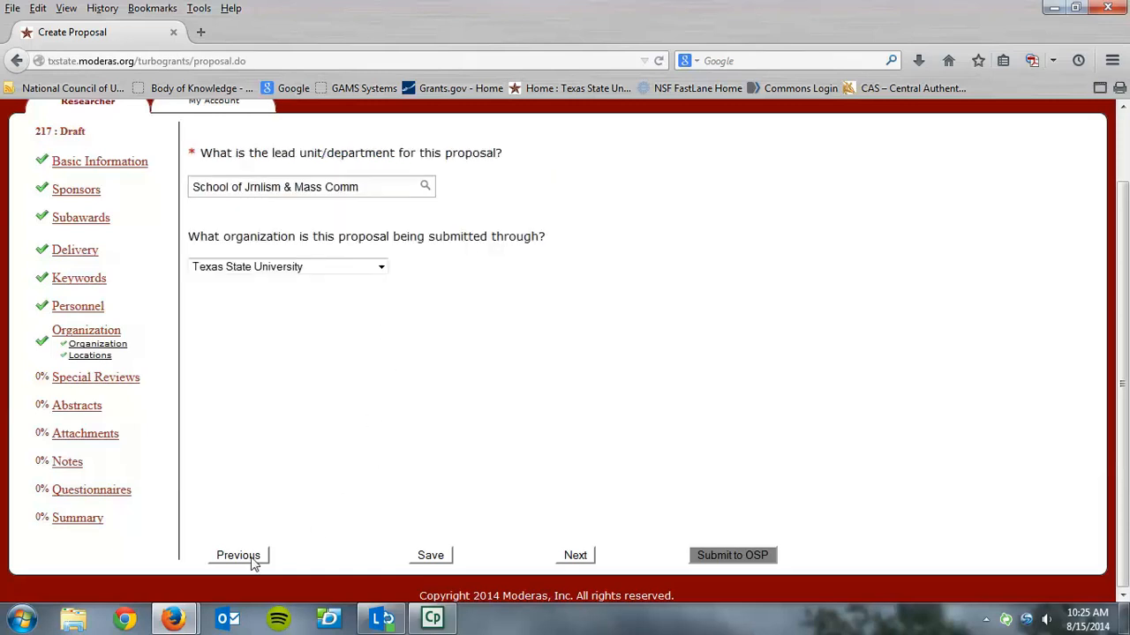
{"action": "left_click", "coordinate": [378, 273]}
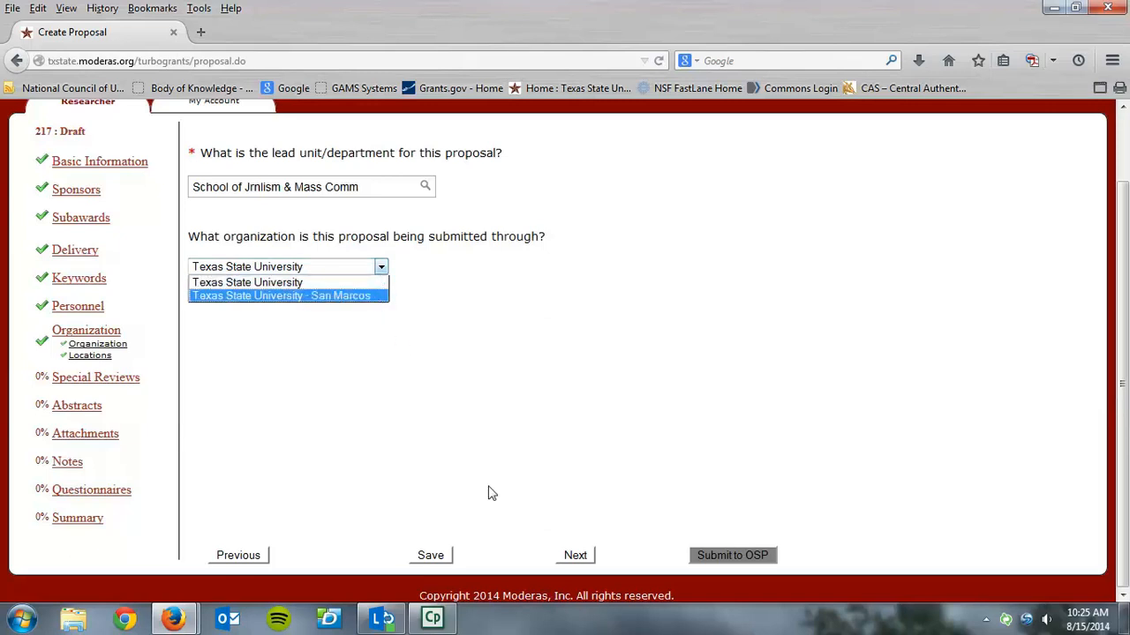
{"action": "left_click", "coordinate": [578, 556]}
{"action": "left_click", "coordinate": [580, 559]}
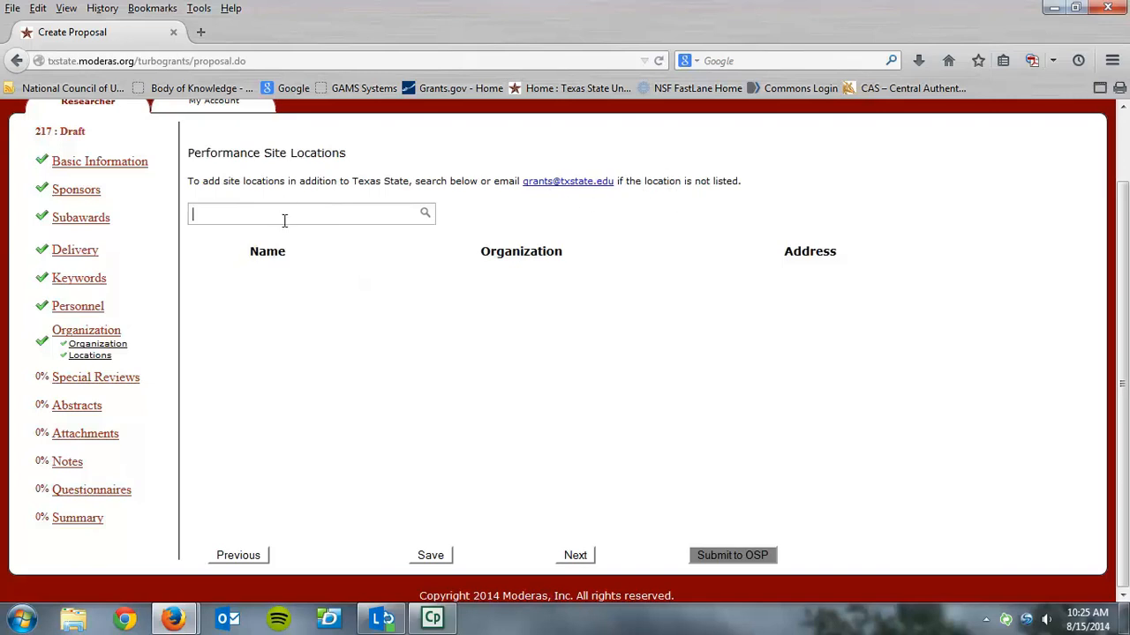
Search the performance site locations for "texas" without adding a site, and continue to the special reviews
{"action": "type", "text": "as"}
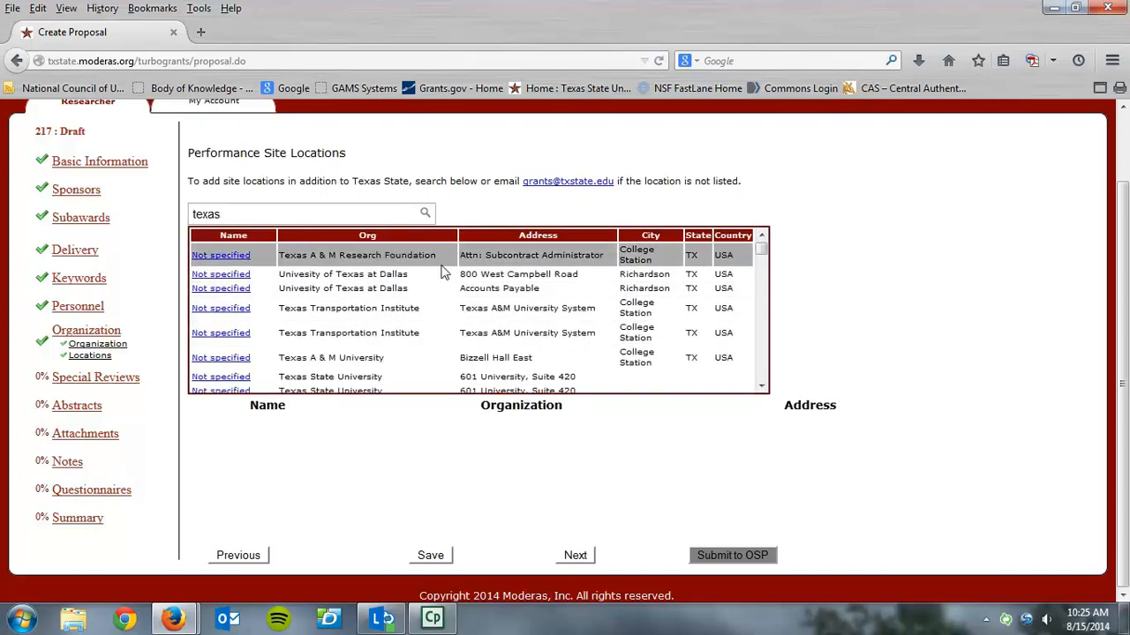
{"action": "key", "text": "BackSpace"}
{"action": "key", "text": "BackSpace"}
{"action": "key", "text": "BackSpace"}
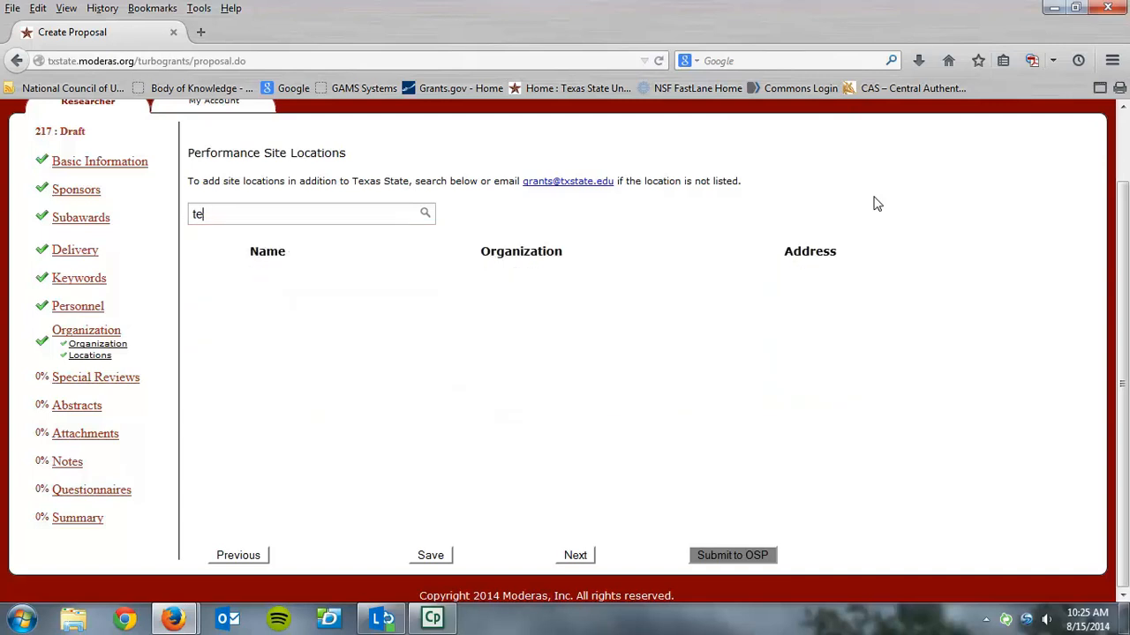
{"action": "left_click", "coordinate": [574, 556]}
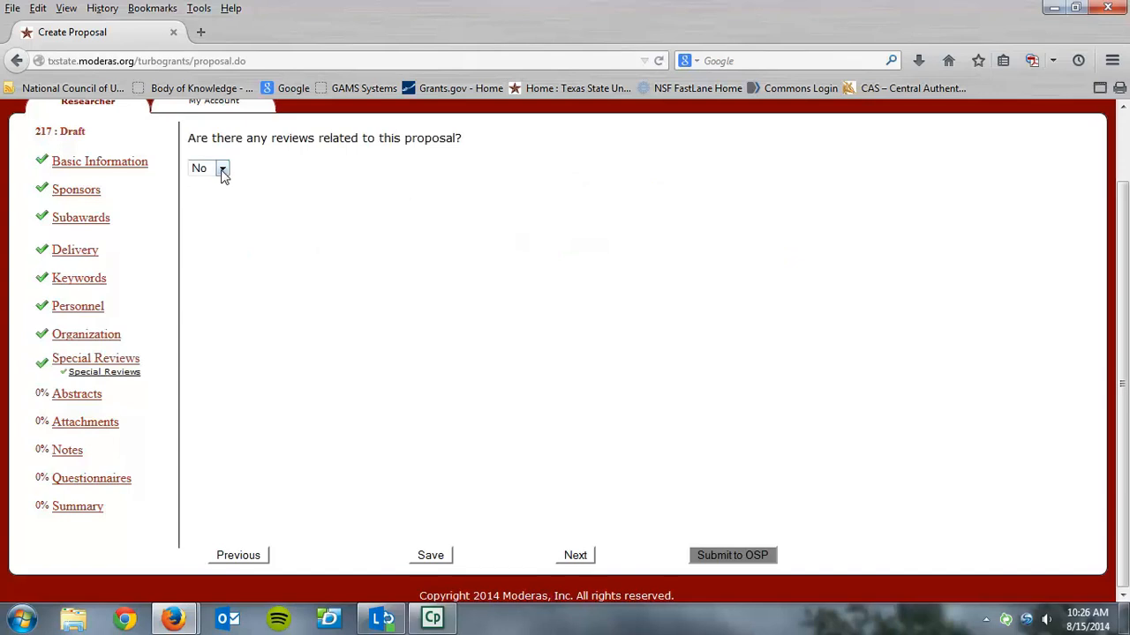
Leave related reviews at No, continue to the abstracts, and add a Project Summary abstract with the text "fjfj"
{"action": "left_click", "coordinate": [566, 556]}
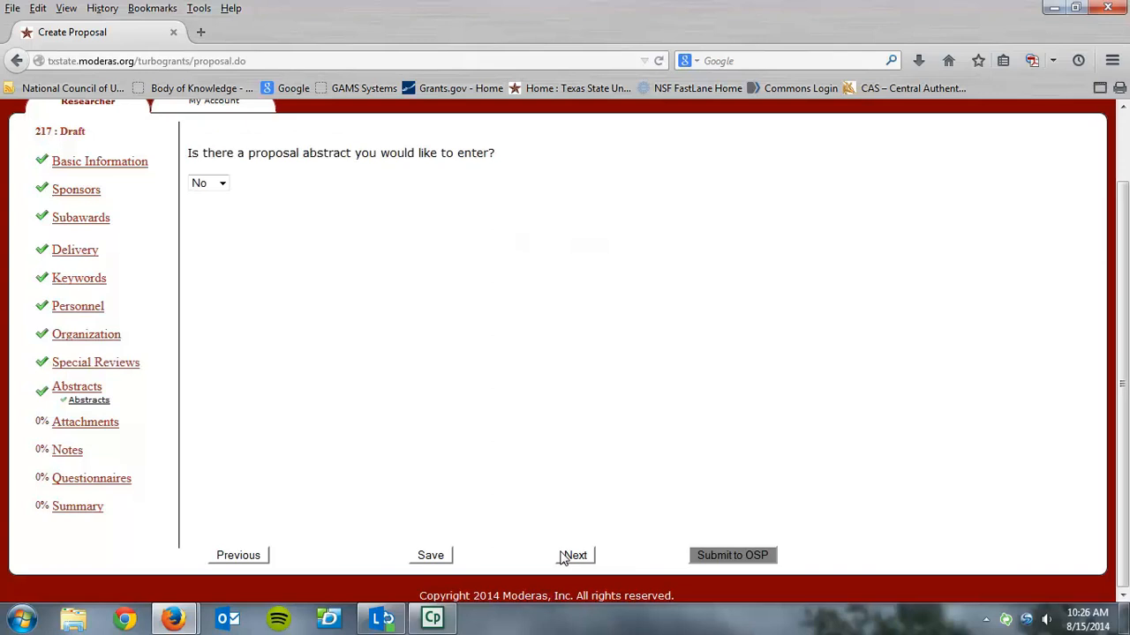
{"action": "left_click", "coordinate": [221, 186]}
{"action": "left_click", "coordinate": [210, 213]}
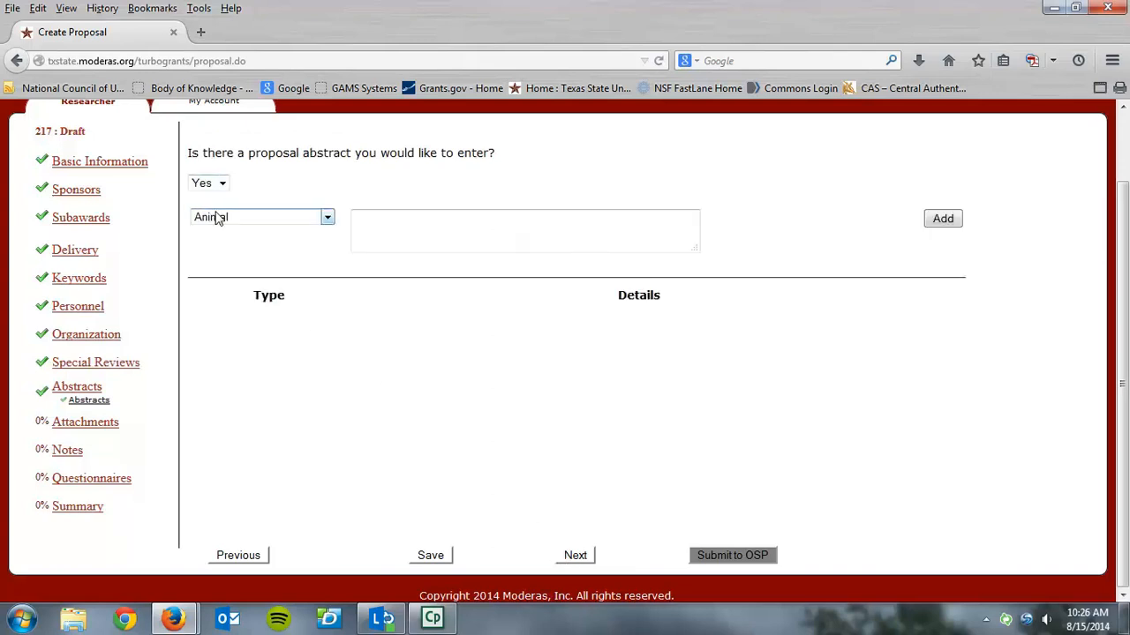
{"action": "left_click", "coordinate": [326, 219]}
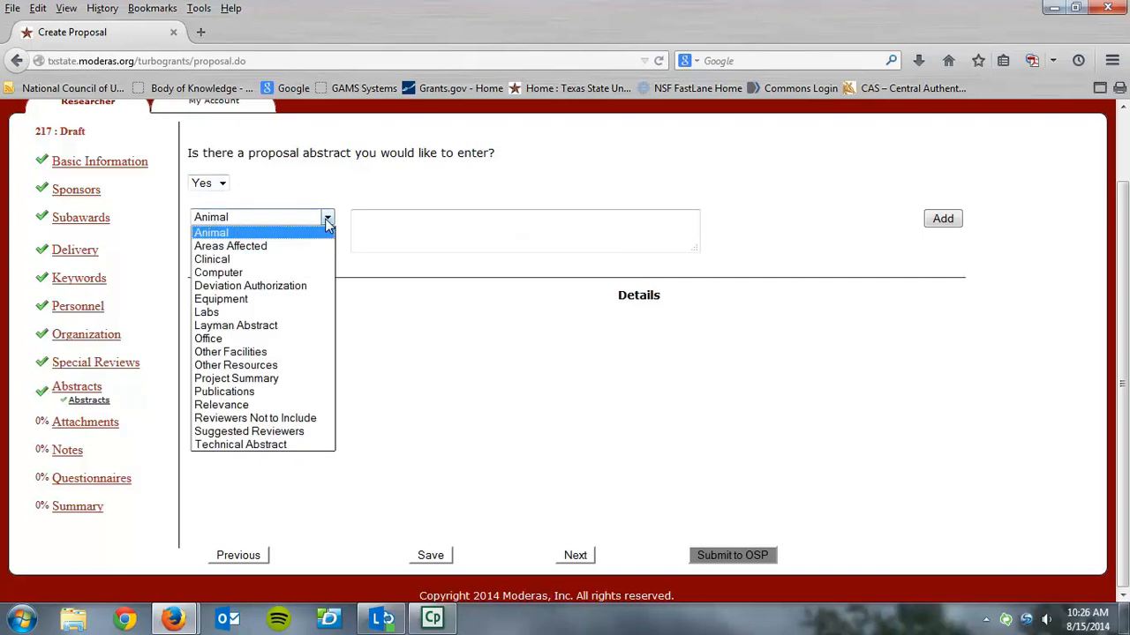
{"action": "left_click", "coordinate": [275, 378]}
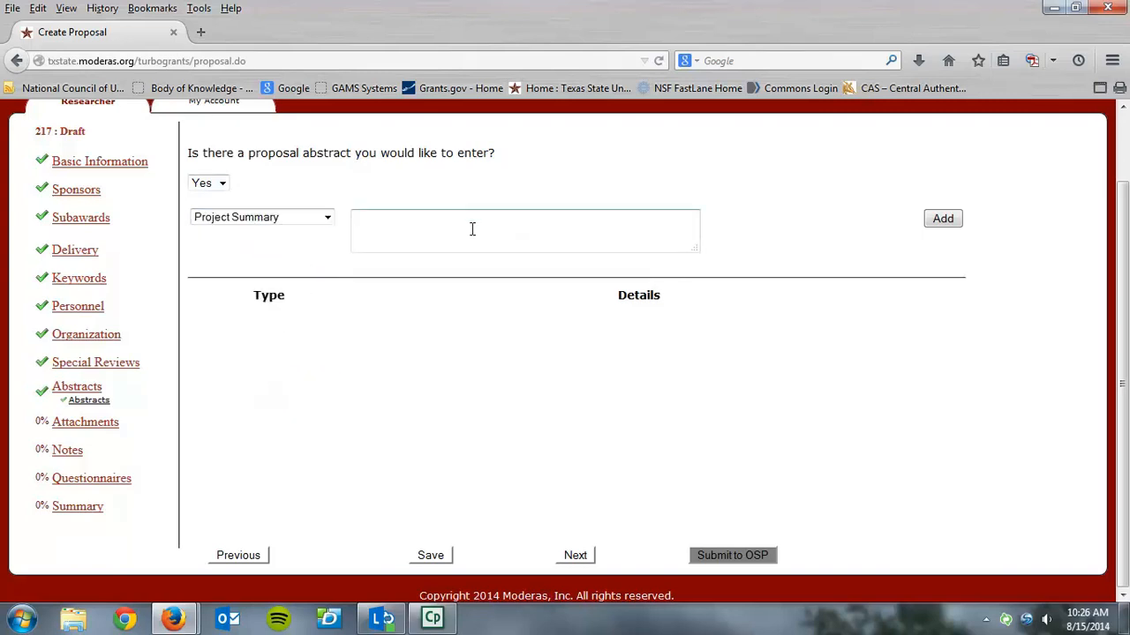
{"action": "left_click", "coordinate": [943, 221]}
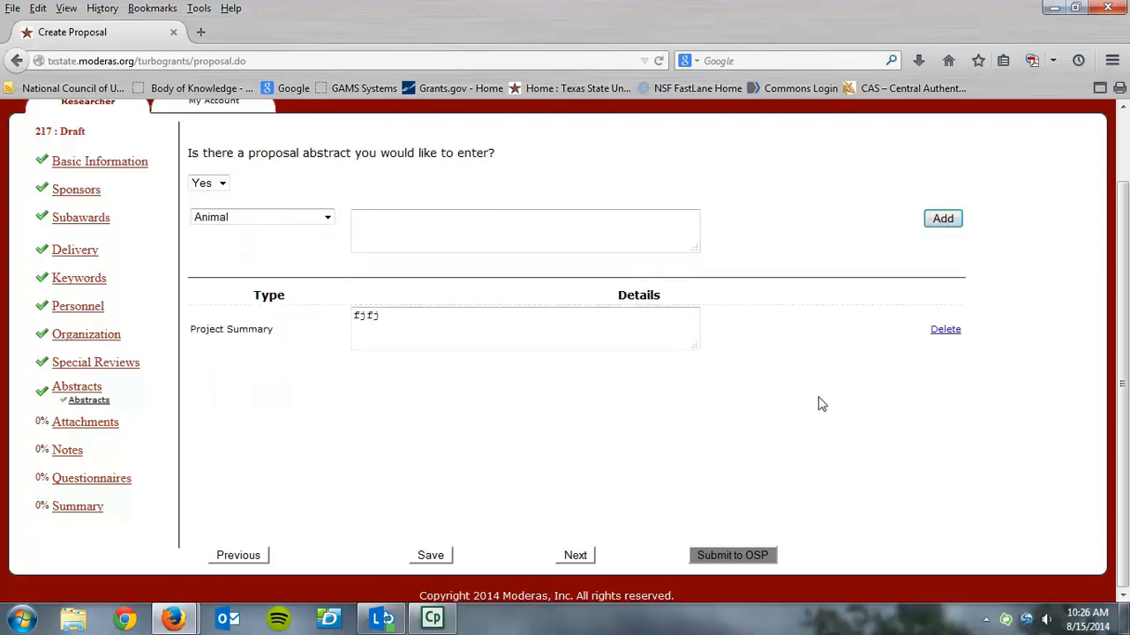
Continue to the attachments, indicate that there are files to upload, and review the available attachment categories and types
{"action": "left_click", "coordinate": [563, 560]}
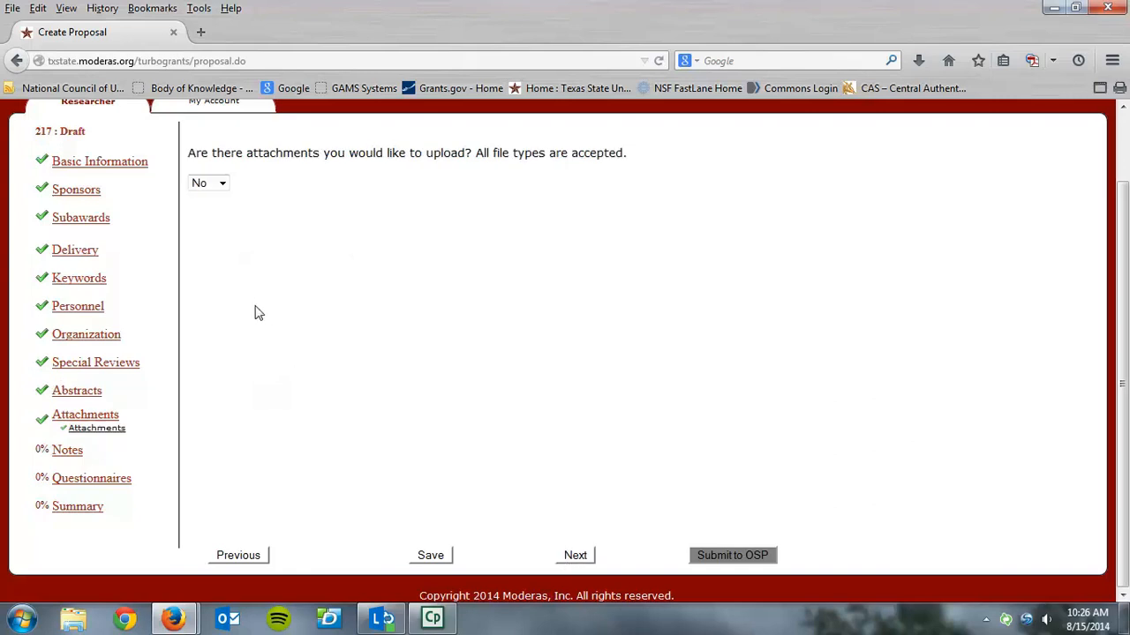
{"action": "left_click", "coordinate": [206, 187]}
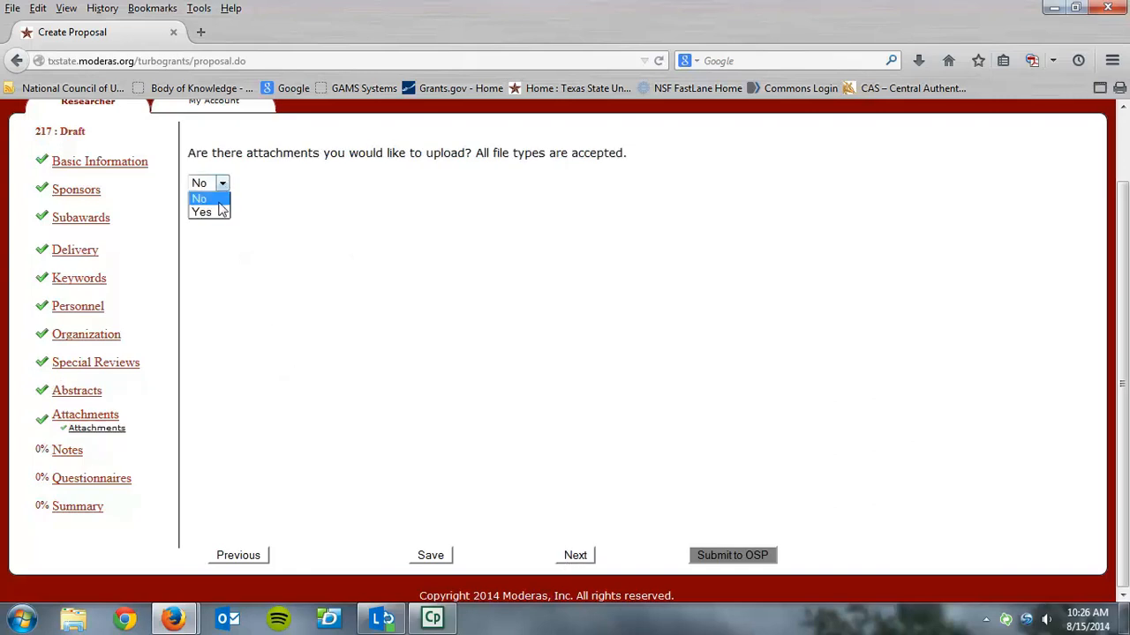
{"action": "left_click", "coordinate": [219, 212]}
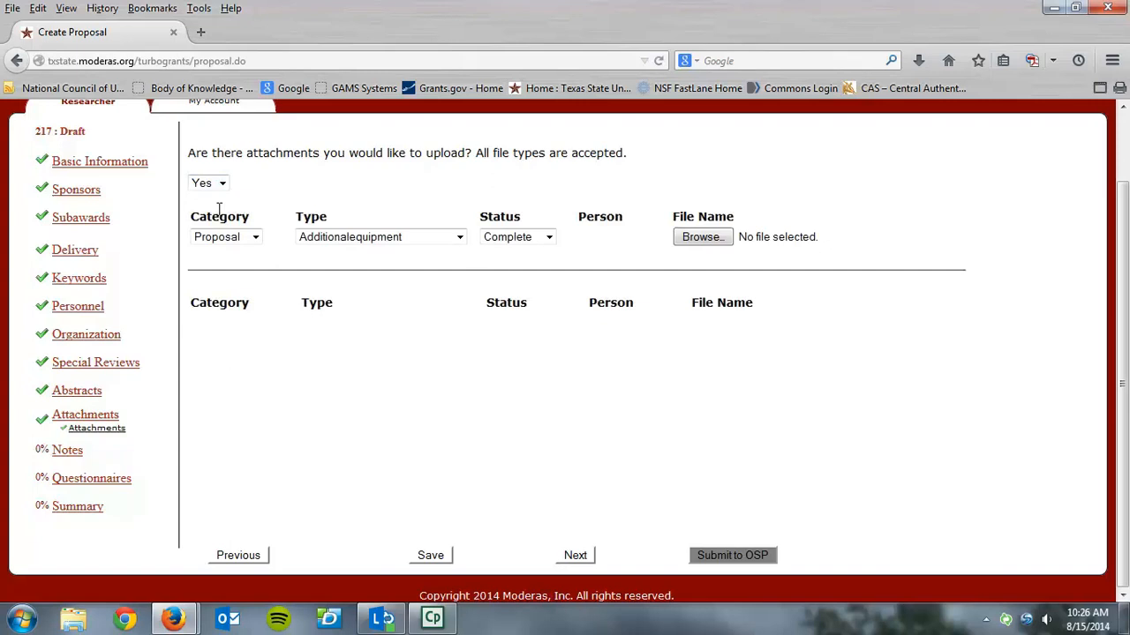
{"action": "left_click", "coordinate": [255, 239]}
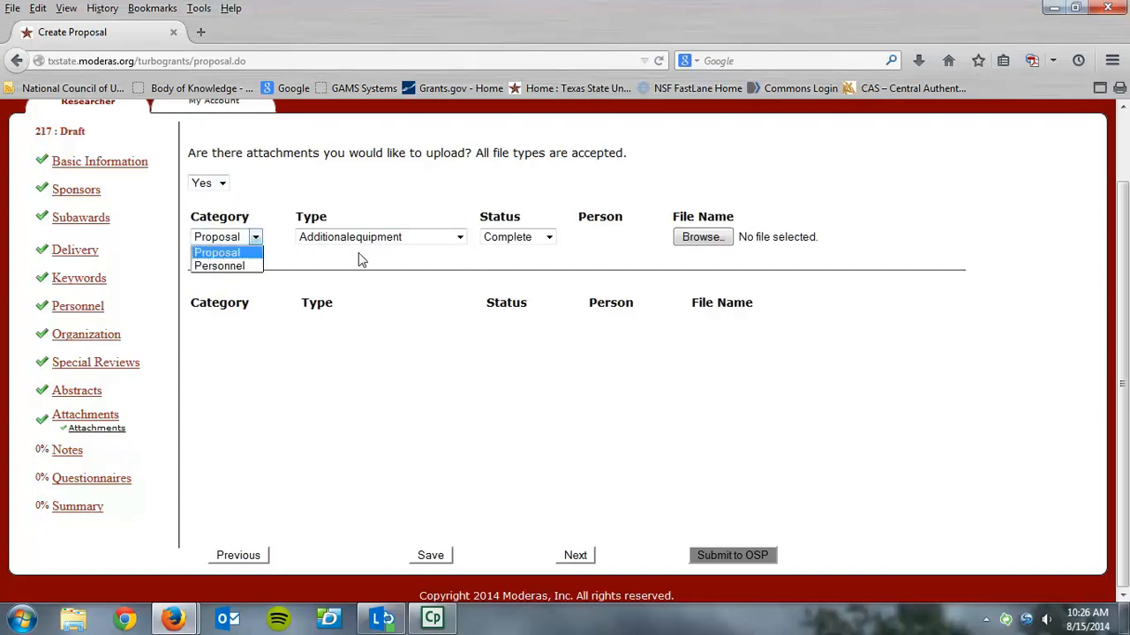
{"action": "left_click", "coordinate": [460, 239]}
{"action": "left_click", "coordinate": [459, 238]}
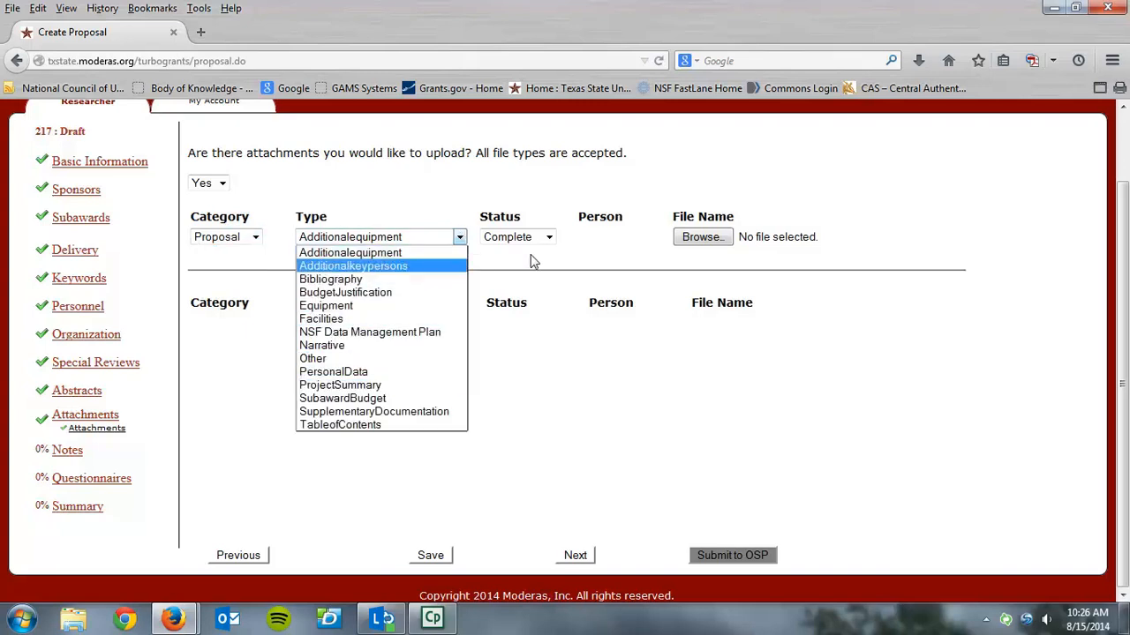
{"action": "left_click", "coordinate": [551, 236]}
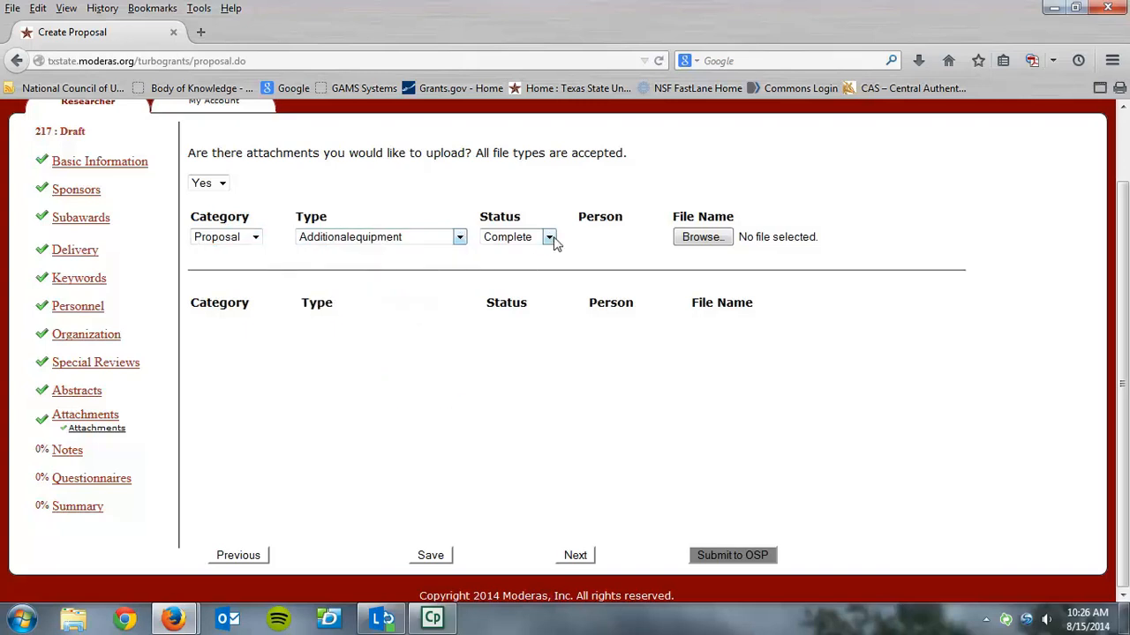
Upload the Word file Abstract as a Proposal attachment with type Additionalequipment and status Complete
{"action": "left_click", "coordinate": [702, 237]}
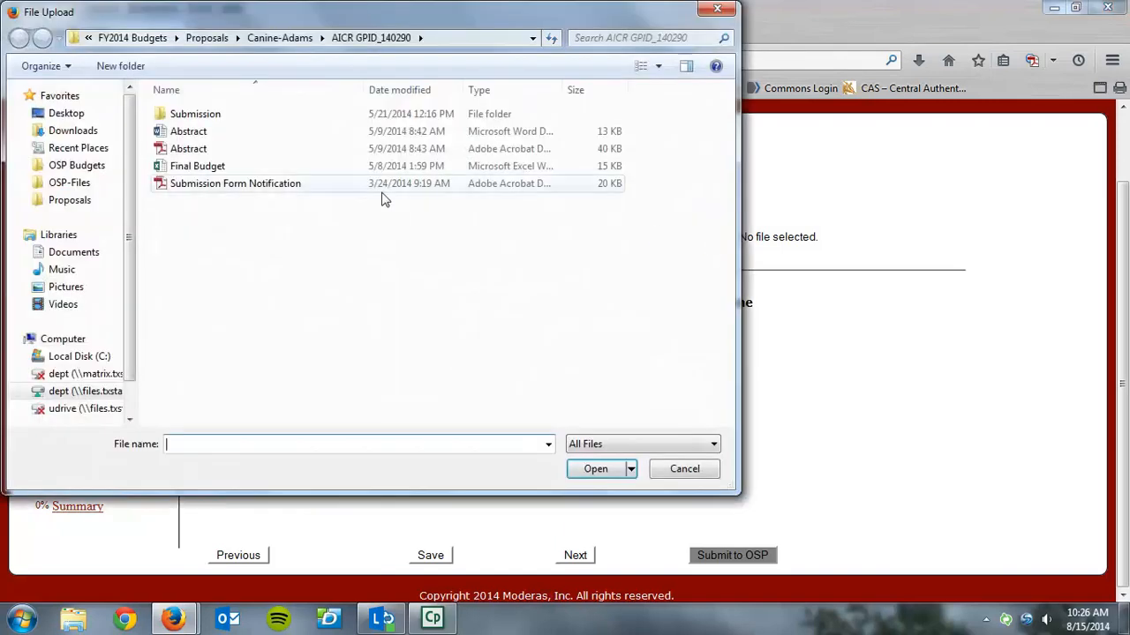
{"action": "left_click", "coordinate": [204, 132]}
{"action": "left_click", "coordinate": [598, 468]}
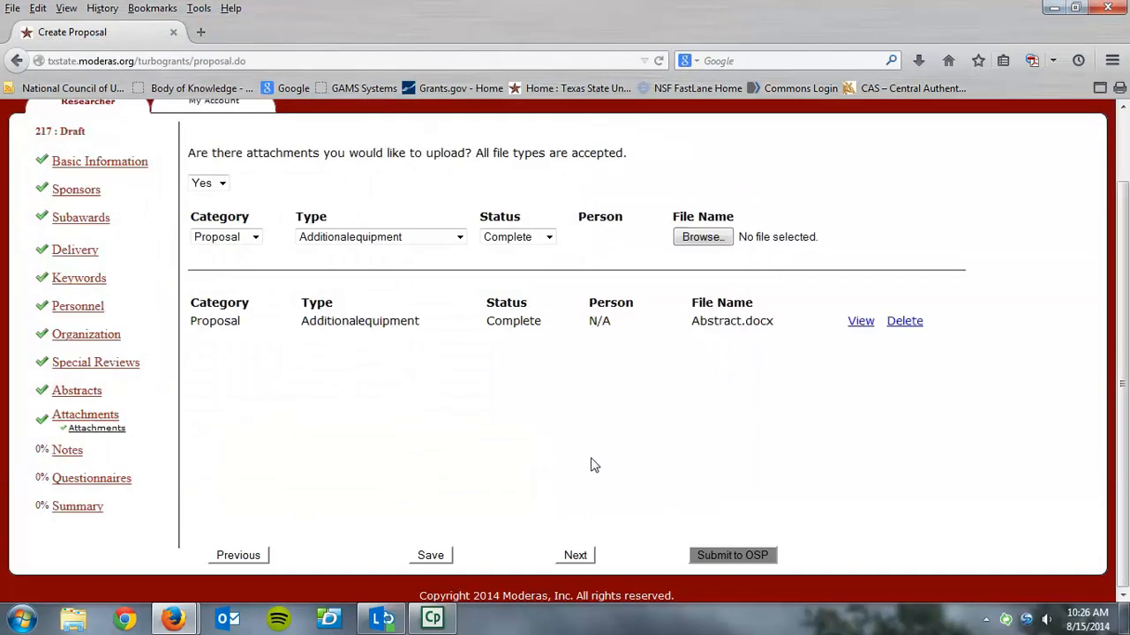
Continue to the notes, set the proposal notes question to Yes, and proceed to the questionnaires without entering a note
{"action": "left_click", "coordinate": [576, 556]}
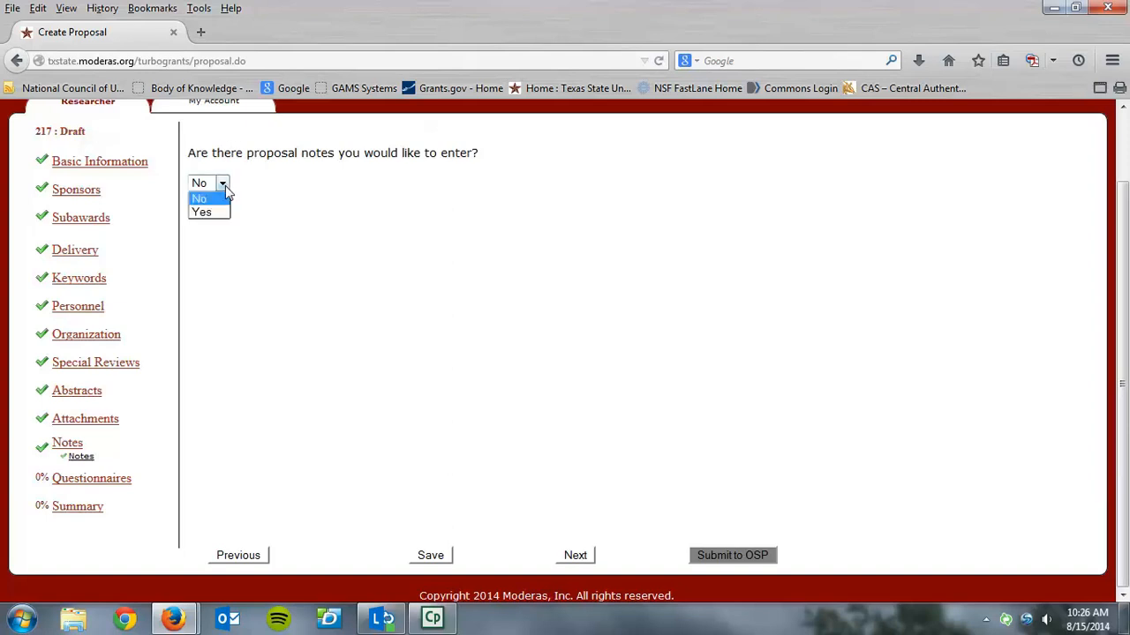
{"action": "left_click", "coordinate": [219, 212]}
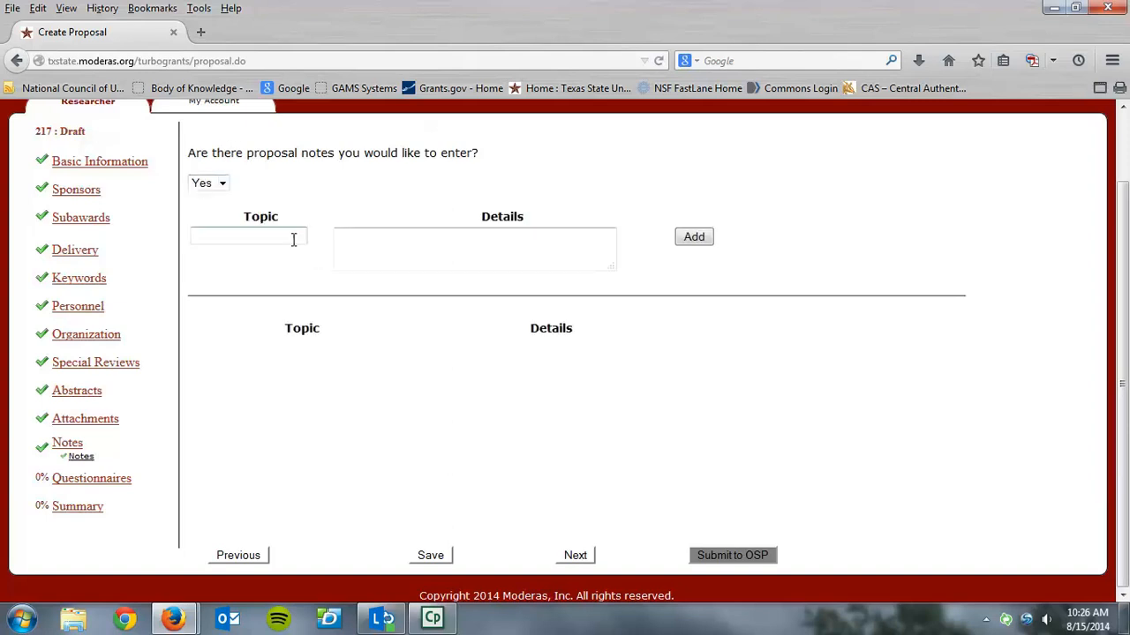
{"action": "left_click", "coordinate": [572, 555]}
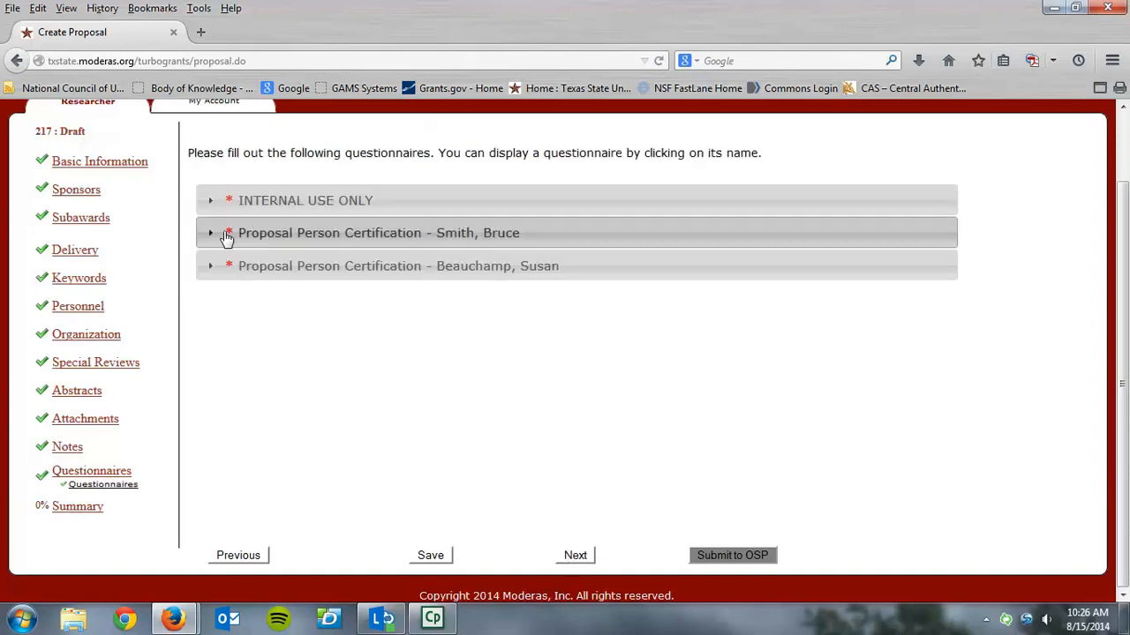
In the INTERNAL USE ONLY questionnaire, answer Yes to informing the chair, dean or director, and No from laboratory space through the new academic program question
{"action": "left_click", "coordinate": [209, 204]}
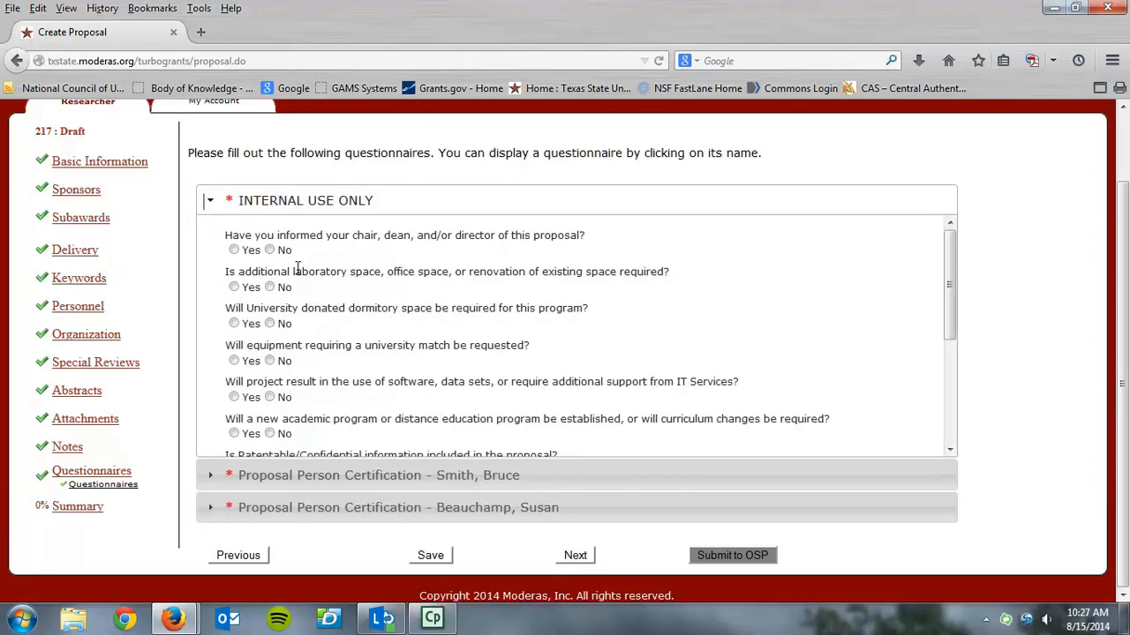
{"action": "left_click", "coordinate": [234, 250]}
{"action": "left_click", "coordinate": [271, 288]}
{"action": "left_click", "coordinate": [269, 324]}
{"action": "left_click", "coordinate": [270, 361]}
{"action": "left_click", "coordinate": [270, 397]}
Answer No to the patentable information, Data Management Plan, human subjects, vertebrate animals and recombinant DNA questions
{"action": "left_click_drag", "start_coordinate": [961, 300], "coordinate": [948, 425]}
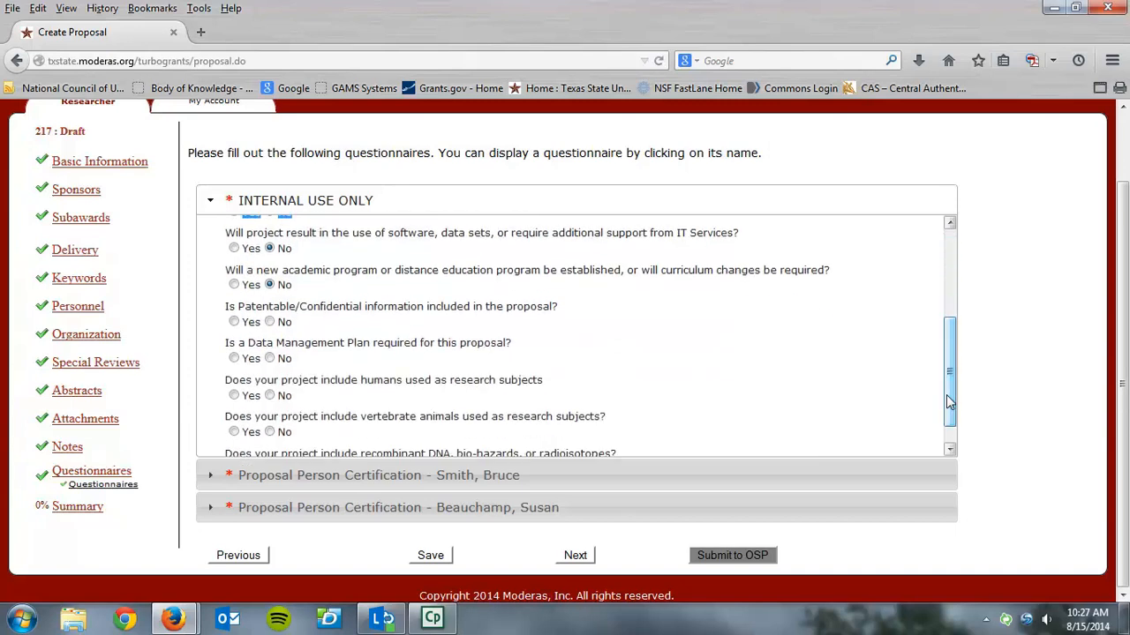
{"action": "left_click", "coordinate": [272, 322]}
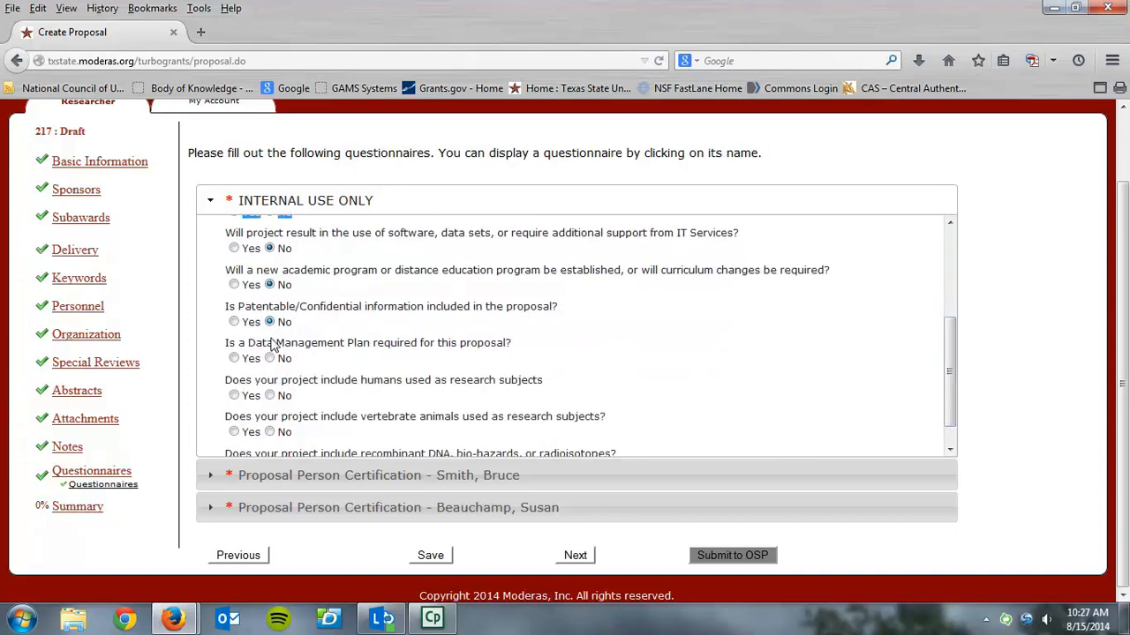
{"action": "left_click", "coordinate": [272, 360]}
{"action": "left_click", "coordinate": [270, 432]}
{"action": "left_click", "coordinate": [270, 396]}
{"action": "scroll", "coordinate": [951, 441], "scroll_direction": "down", "scroll_amount": 1}
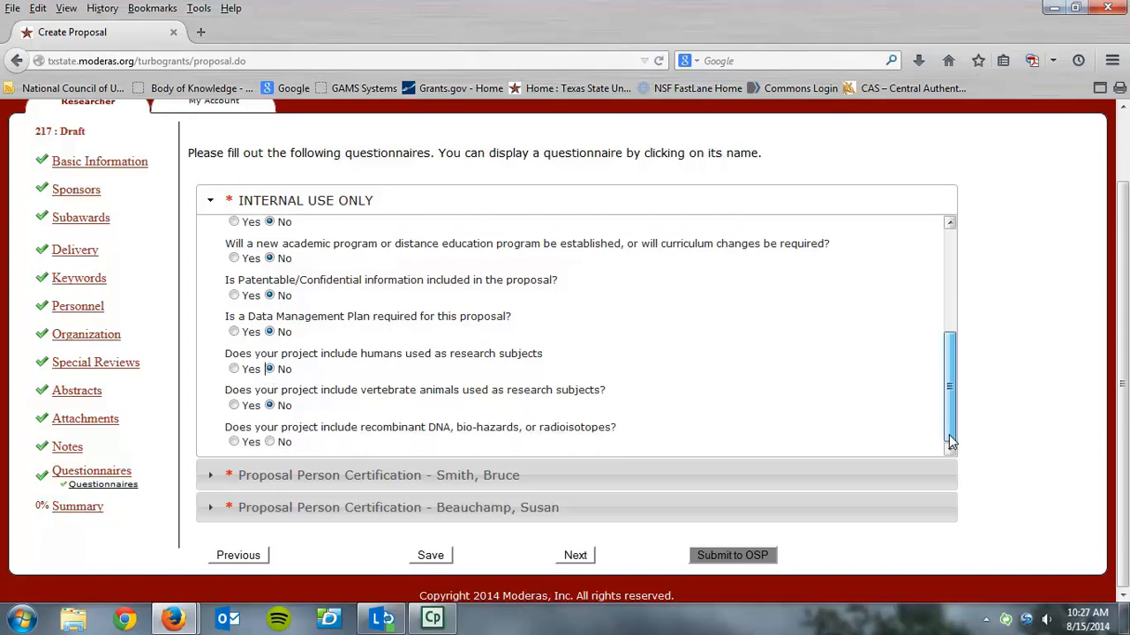
{"action": "left_click", "coordinate": [270, 442]}
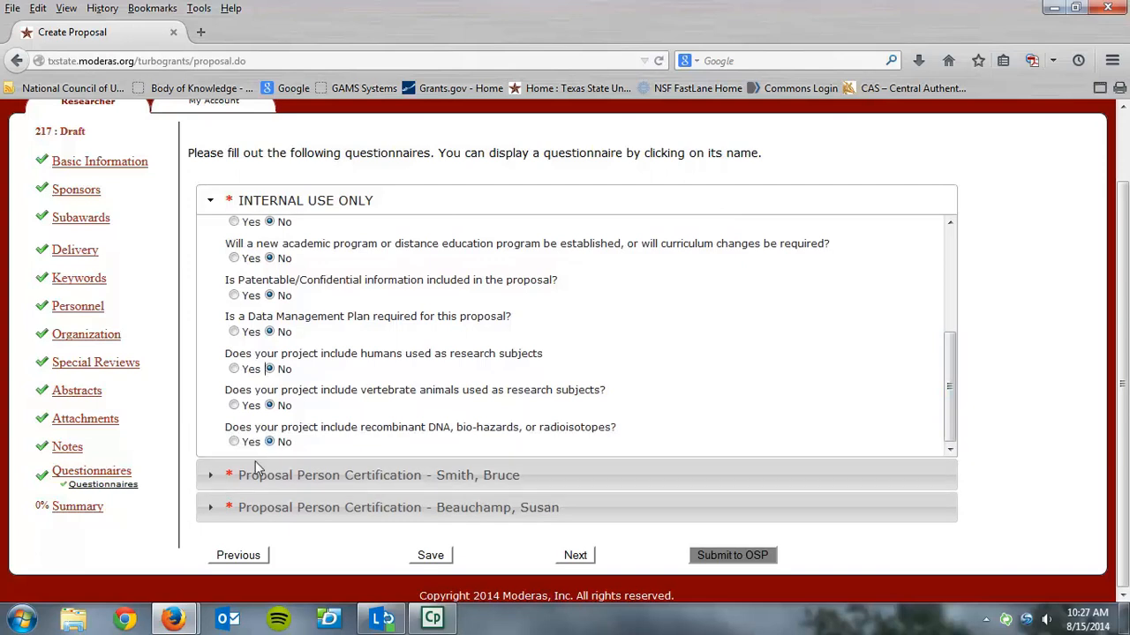
Complete the principal investigator's certification with Yes for accurate information, No for the conflict of interest disclosure and No for debarment
{"action": "left_click", "coordinate": [210, 475]}
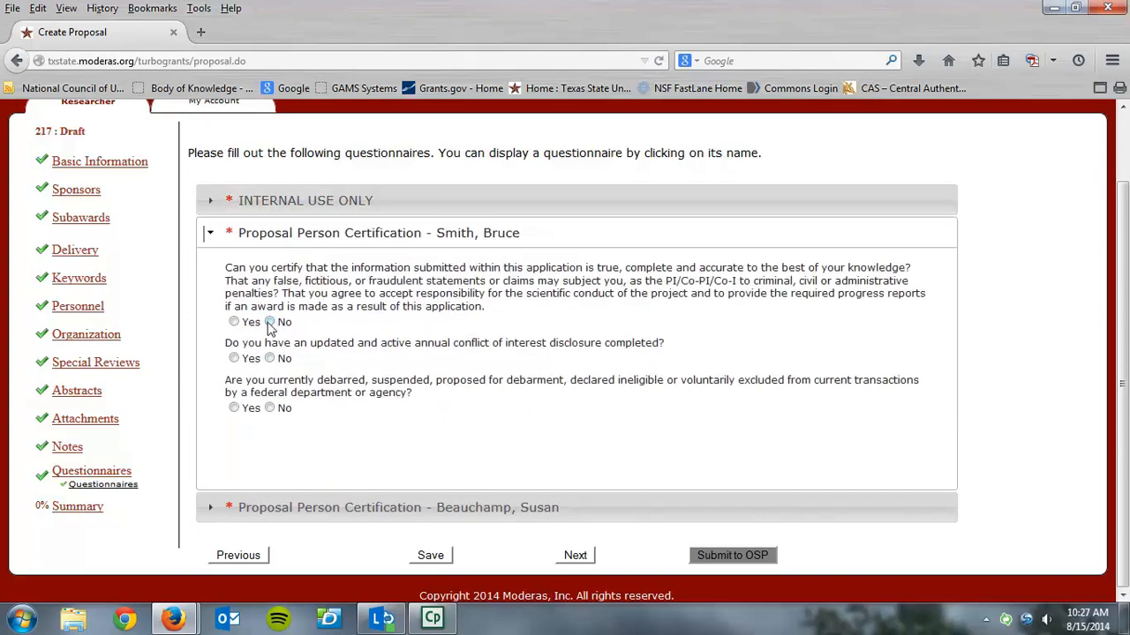
{"action": "left_click", "coordinate": [234, 322]}
{"action": "left_click", "coordinate": [270, 359]}
Complete the co-investigator's certification with Yes for accurate information, No for the conflict of interest disclosure and No for debarment
{"action": "left_click", "coordinate": [210, 512]}
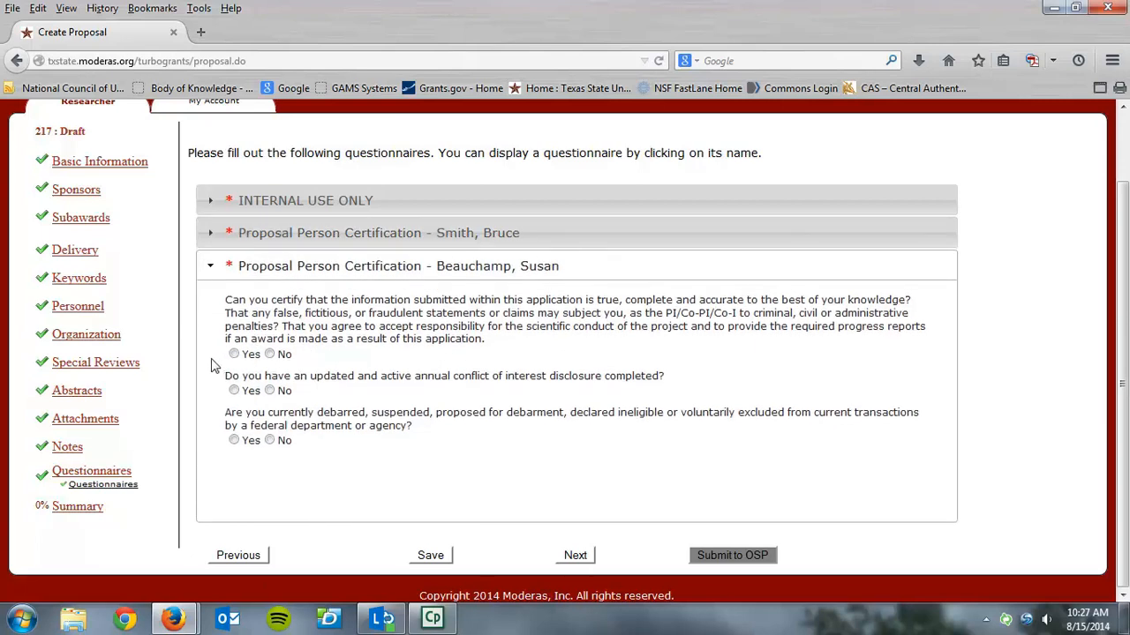
{"action": "left_click", "coordinate": [234, 354]}
{"action": "left_click", "coordinate": [269, 390]}
{"action": "left_click", "coordinate": [270, 439]}
Continue to the Summary section, save the proposal, and submit it to OSP
{"action": "left_click", "coordinate": [572, 556]}
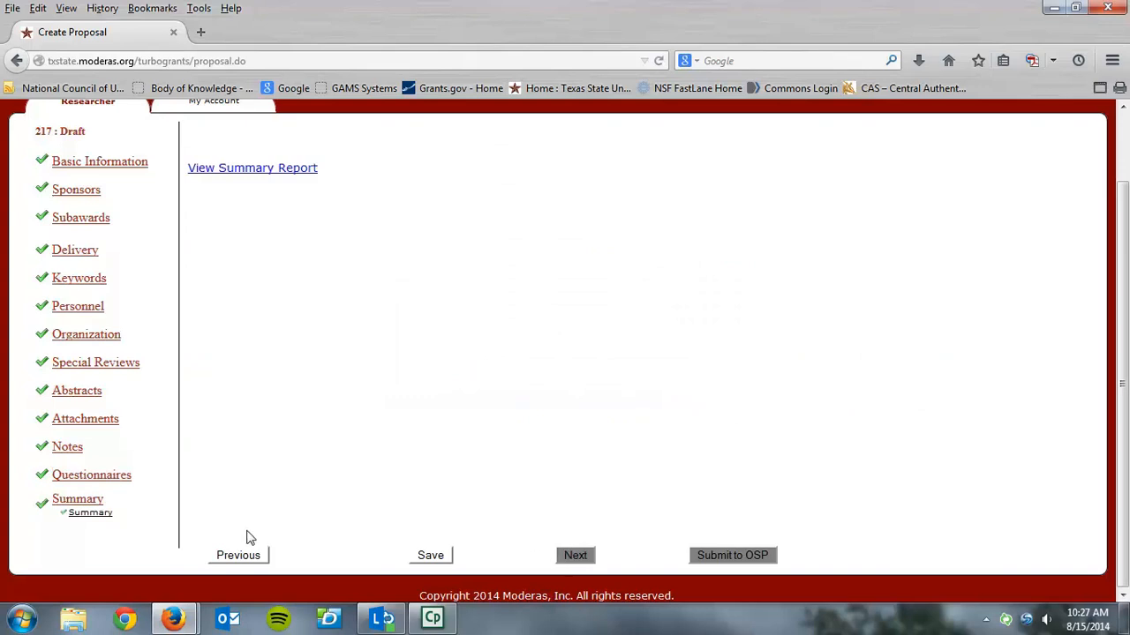
{"action": "left_click", "coordinate": [439, 559]}
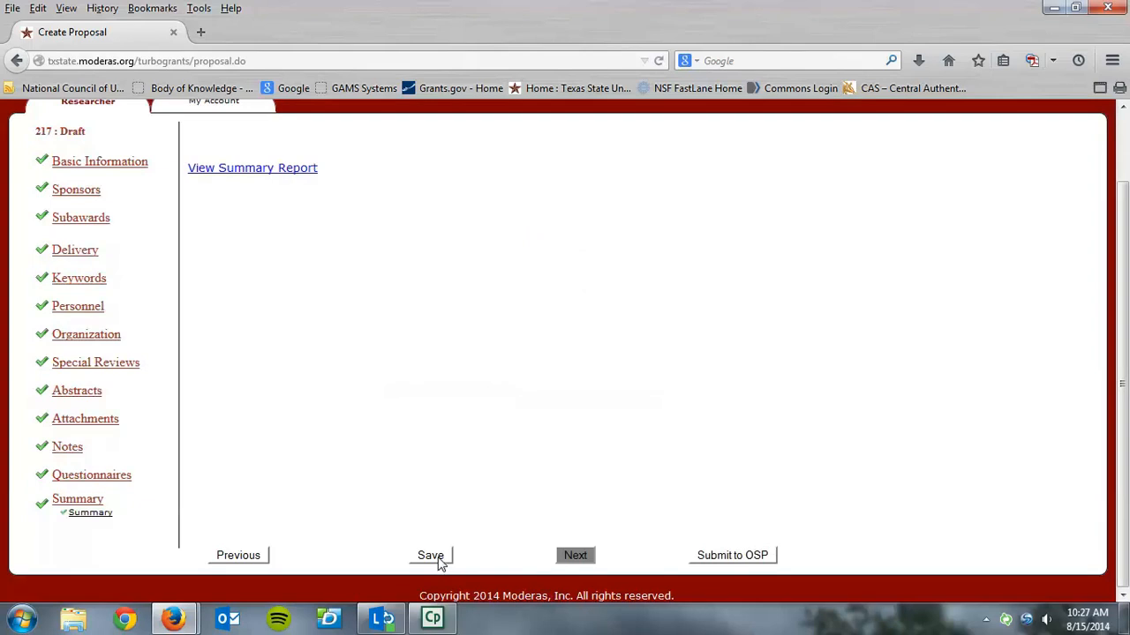
{"action": "left_click", "coordinate": [749, 562]}
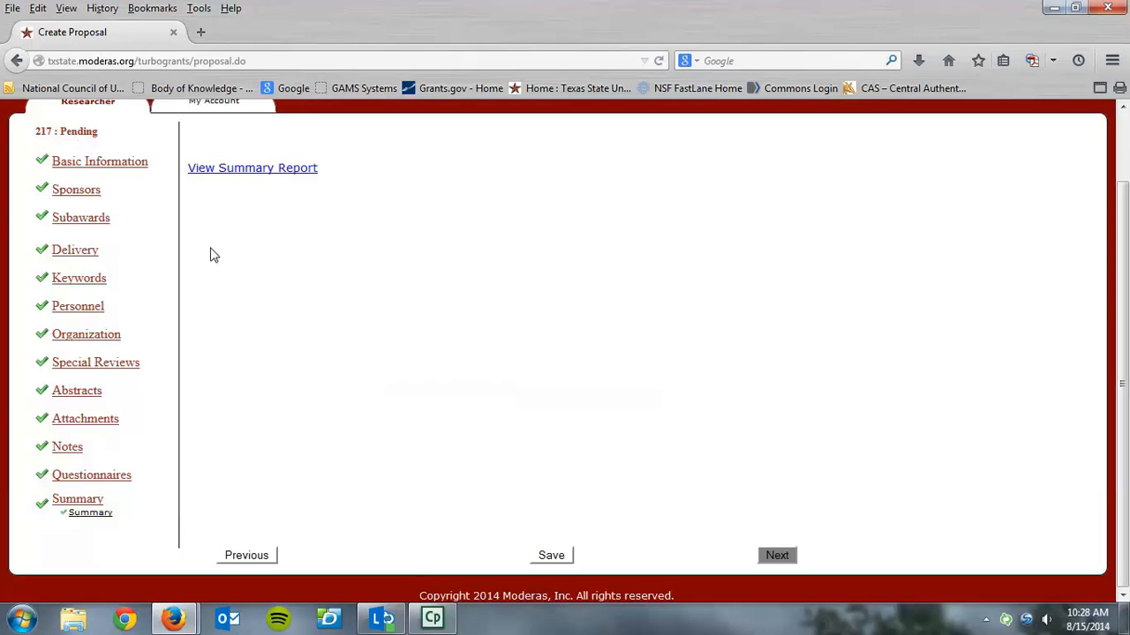
Open the proposal's summary report and export it as a PDF
{"action": "left_click", "coordinate": [256, 171]}
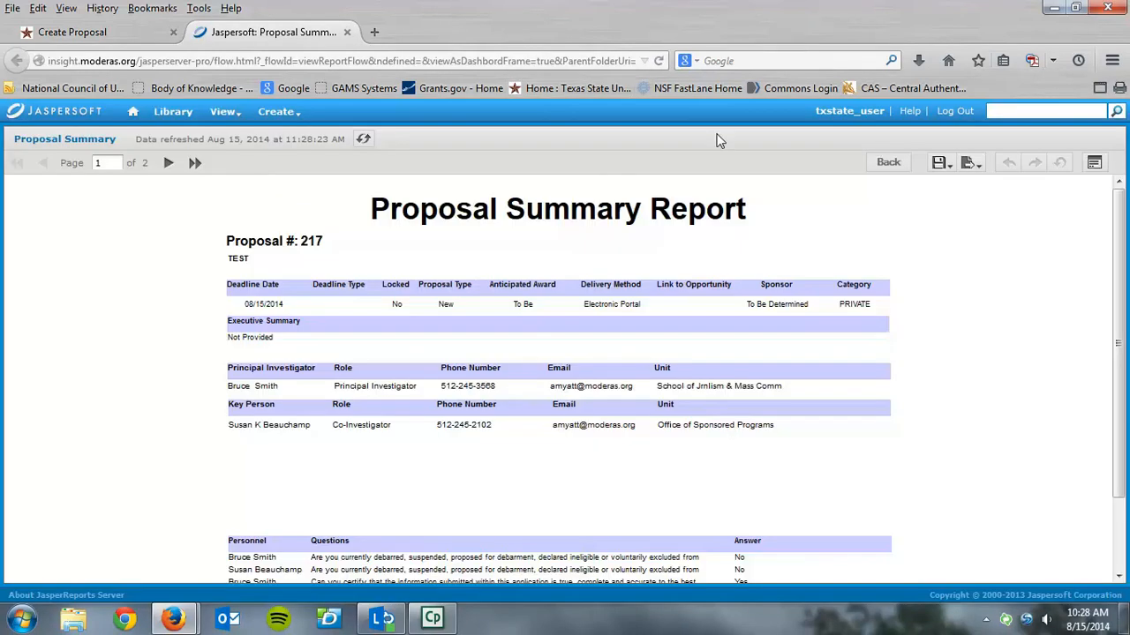
{"action": "left_click_drag", "start_coordinate": [1117, 231], "coordinate": [1114, 300]}
{"action": "left_click", "coordinate": [970, 164]}
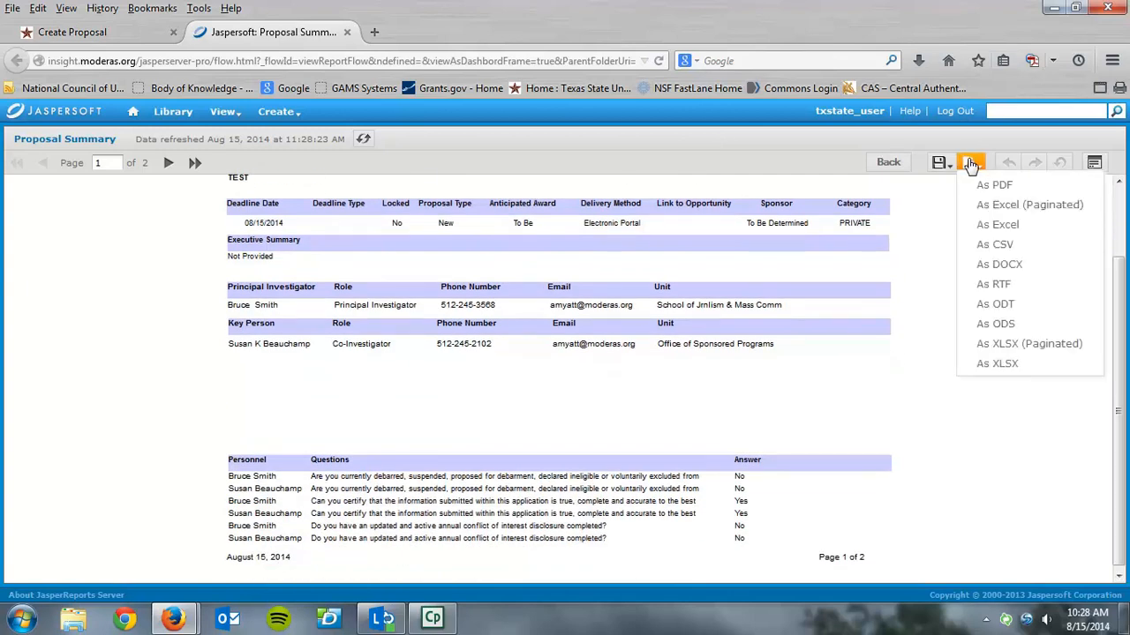
{"action": "left_click", "coordinate": [981, 186]}
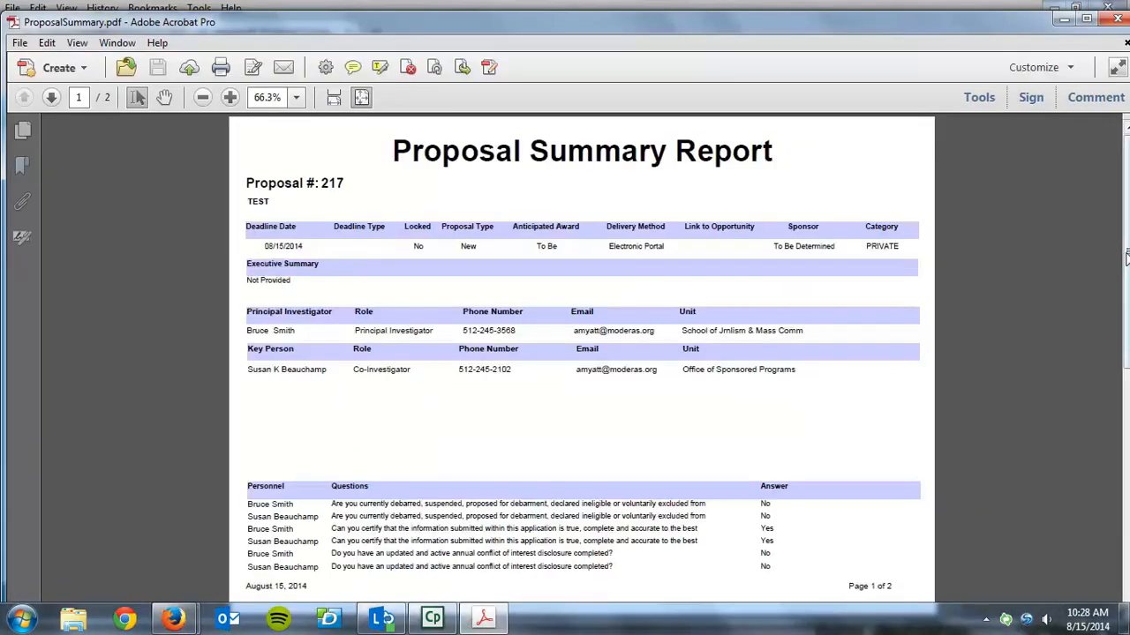
Review the second page of the exported proposal summary PDF, dismissing the reading-order dialog
{"action": "left_click_drag", "start_coordinate": [1128, 277], "coordinate": [1123, 441]}
{"action": "left_click", "coordinate": [51, 98]}
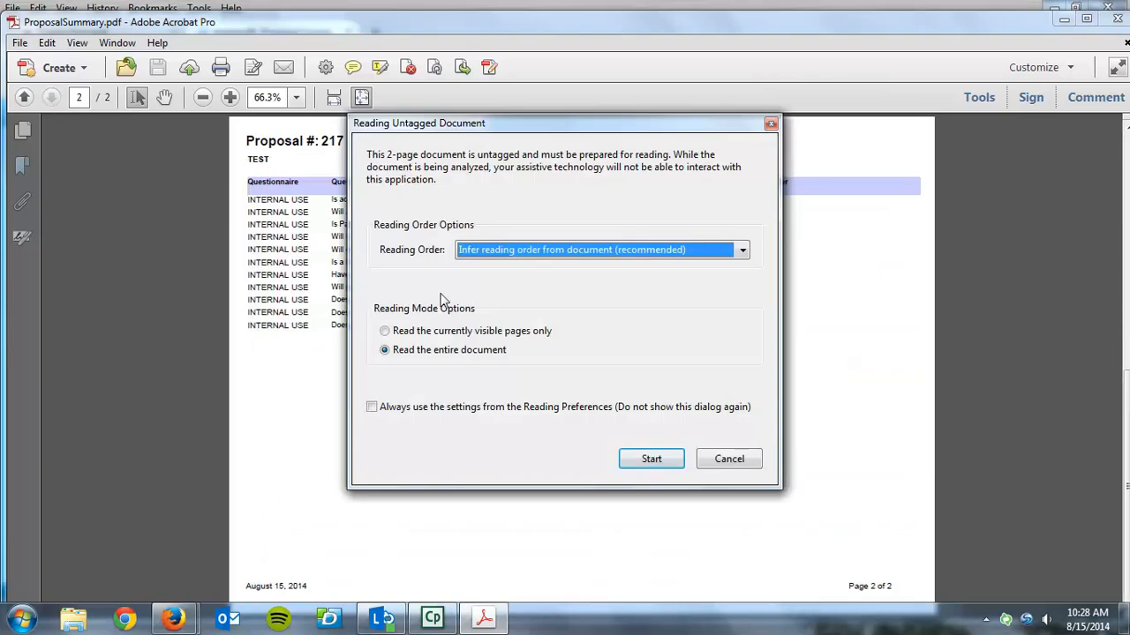
{"action": "left_click", "coordinate": [712, 461]}
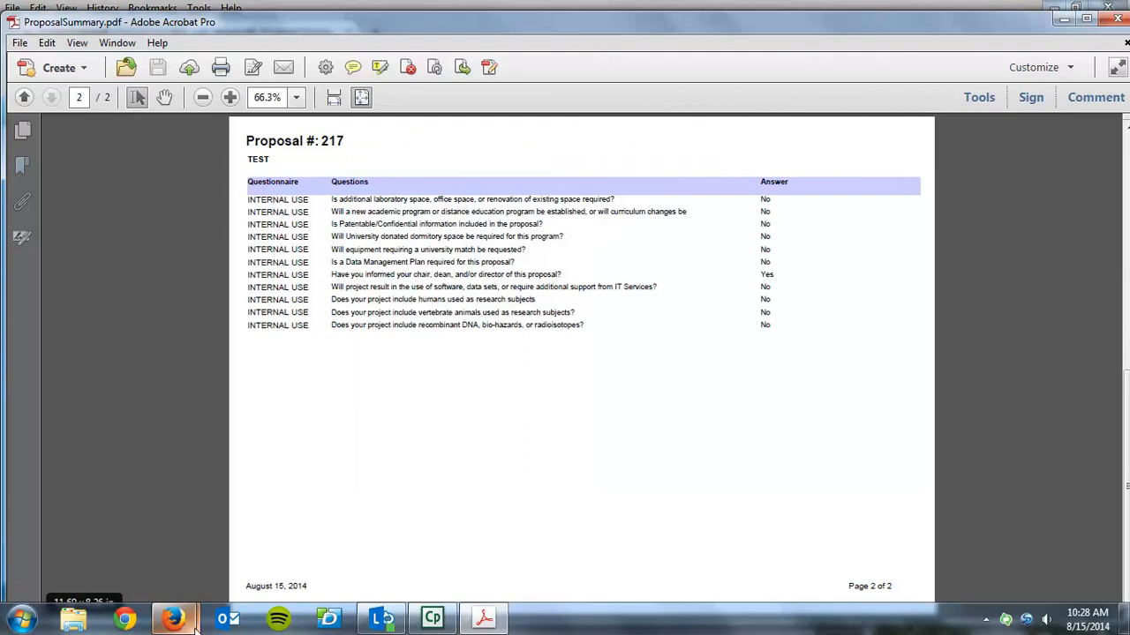
Switch back to the proposal in Firefox and return to the Researcher overview page
{"action": "mouse_move", "coordinate": [189, 623]}
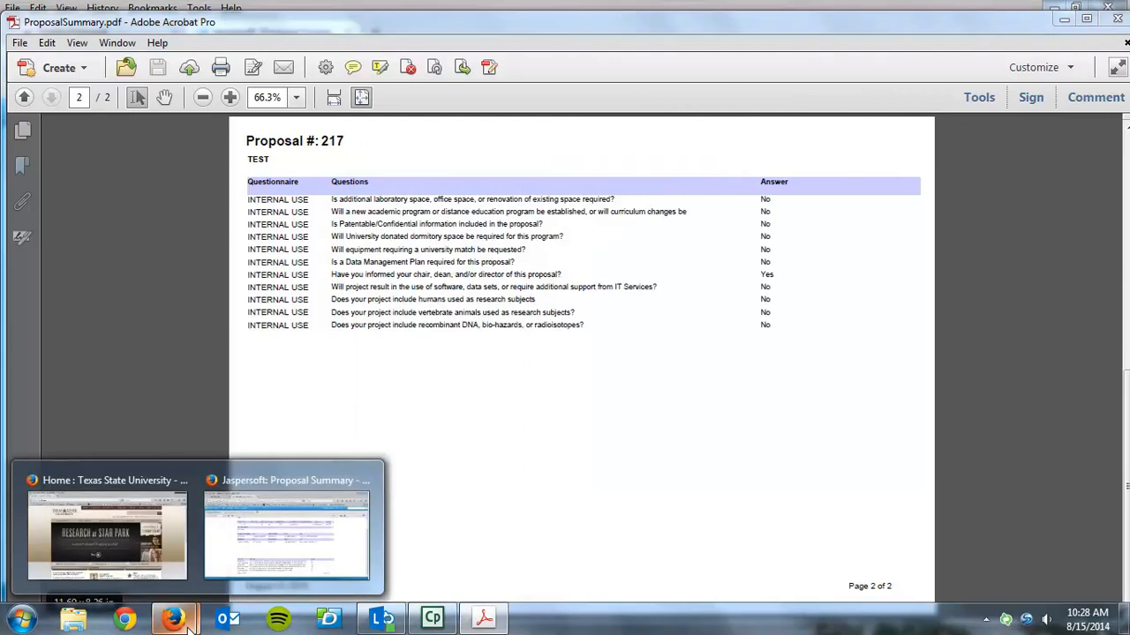
{"action": "left_click", "coordinate": [249, 580]}
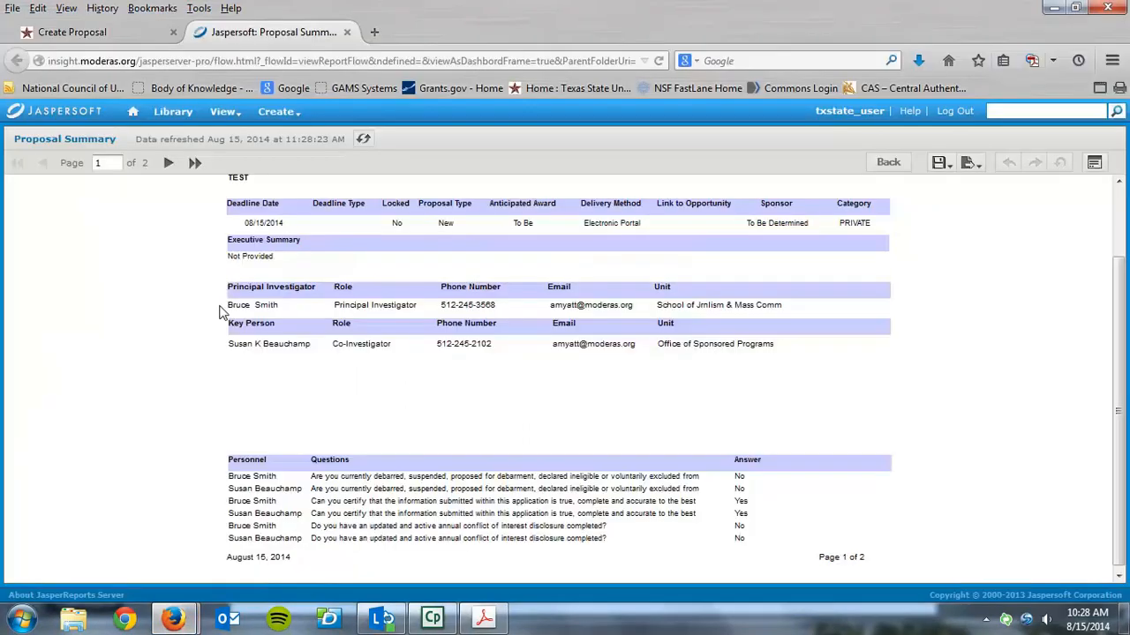
{"action": "left_click", "coordinate": [87, 37]}
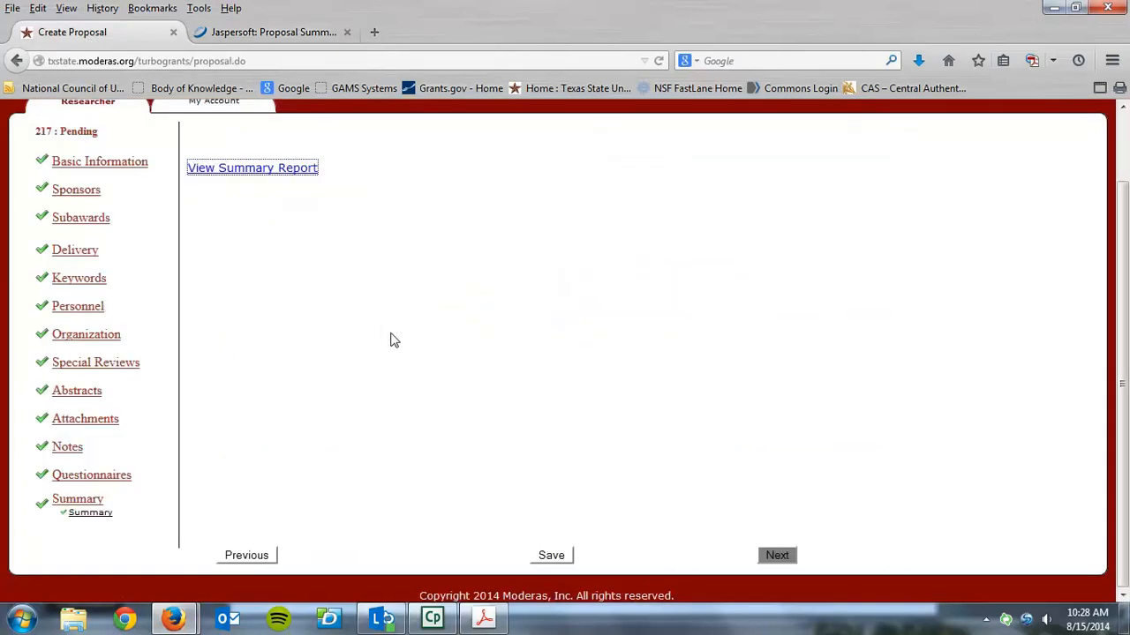
{"action": "left_click", "coordinate": [95, 104]}
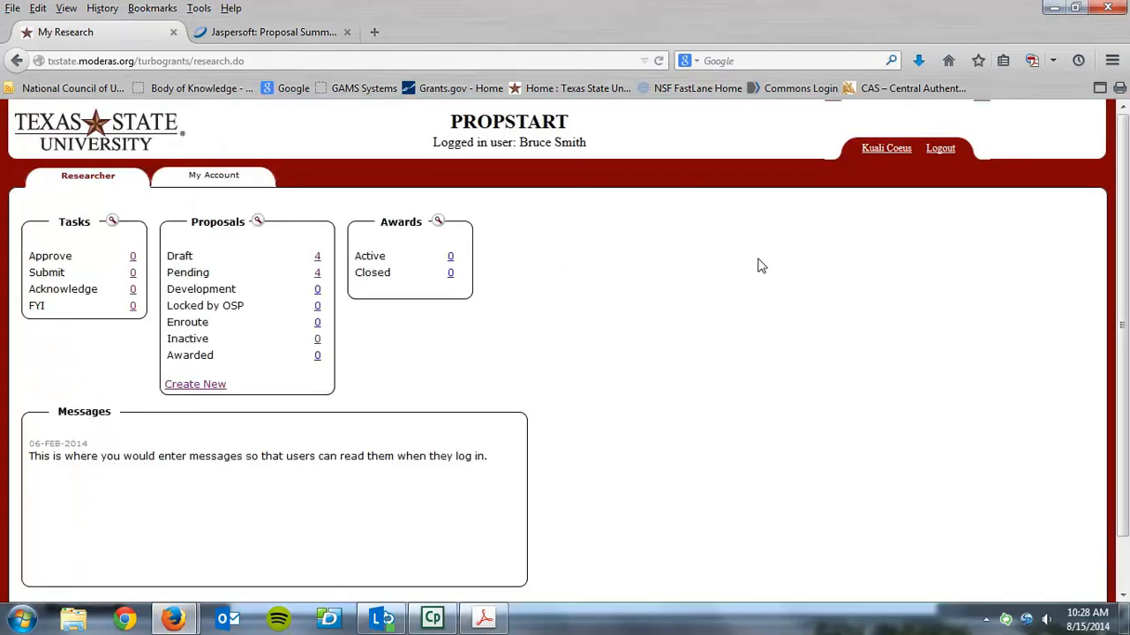